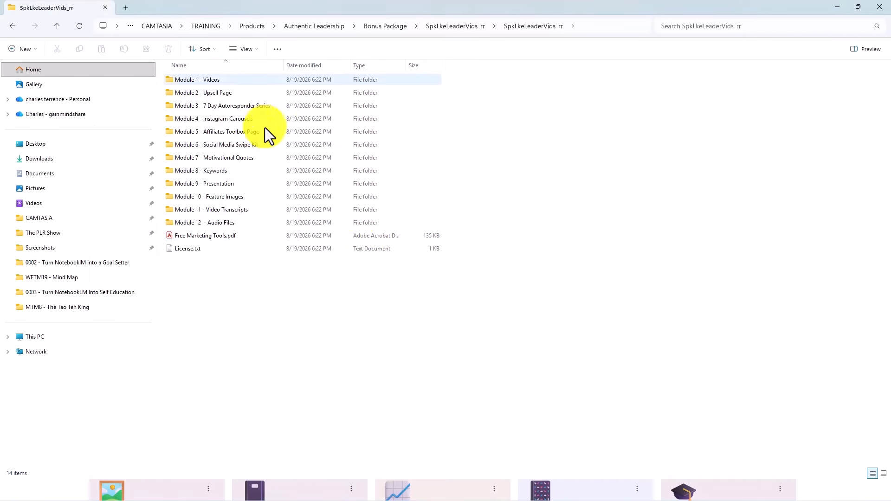
- Open the Module 1 - Videos folder of the course bonus package
double_click(260, 80)
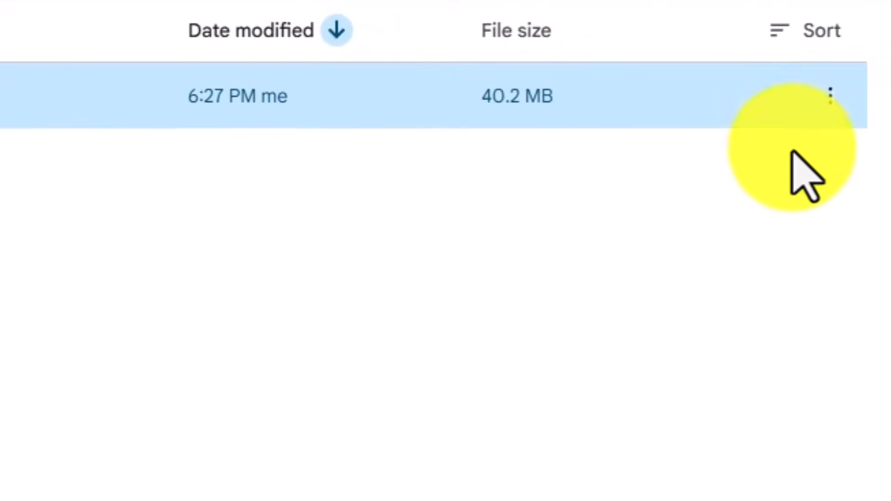
- In Google Drive, share Certification Source Kit Videos.zip with anyone with the link as Viewer and copy its link
left_click(825, 98)
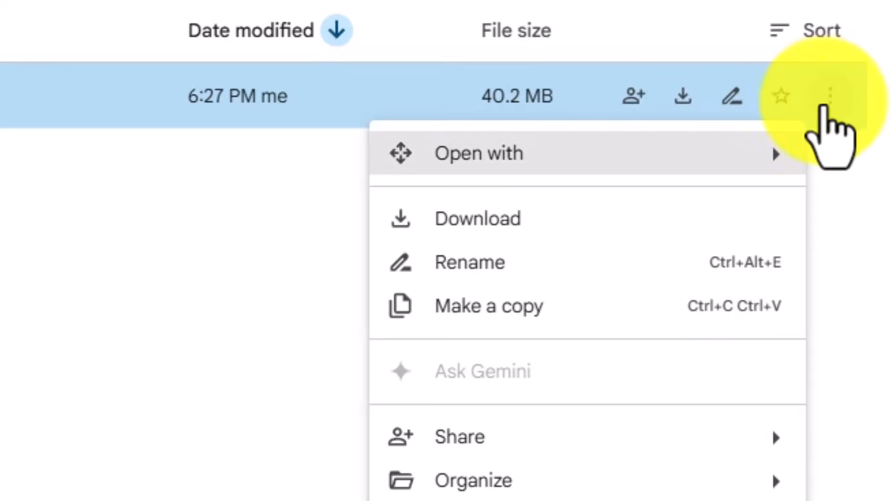
left_click(474, 434)
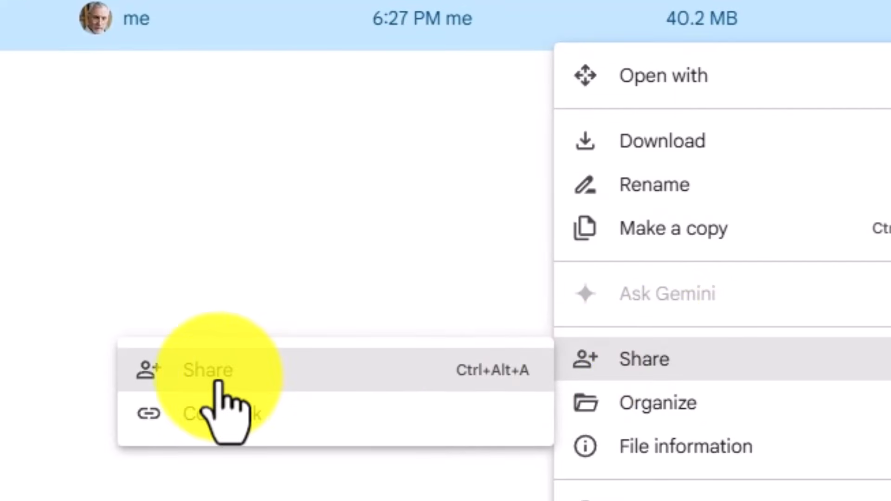
left_click(22, 455)
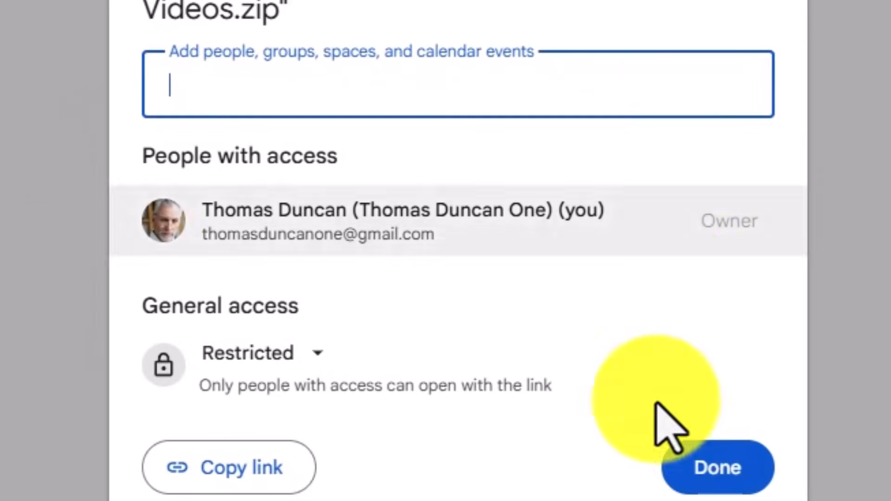
left_click(251, 466)
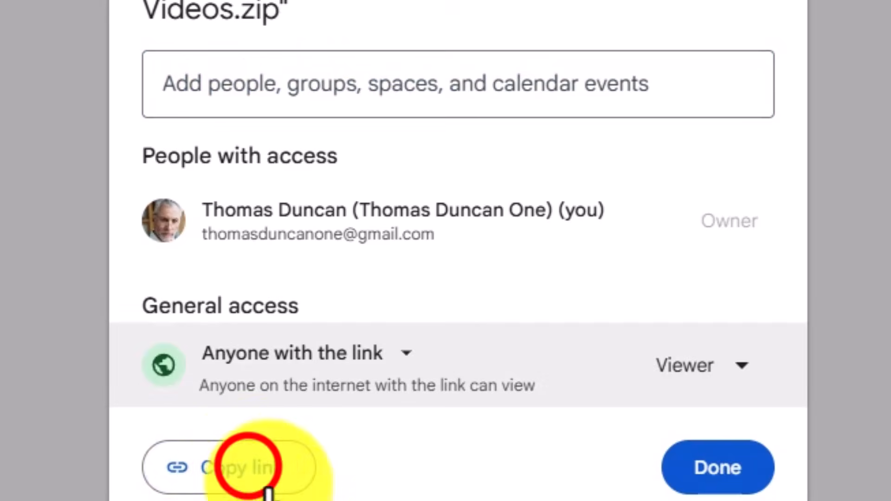
left_click(248, 467)
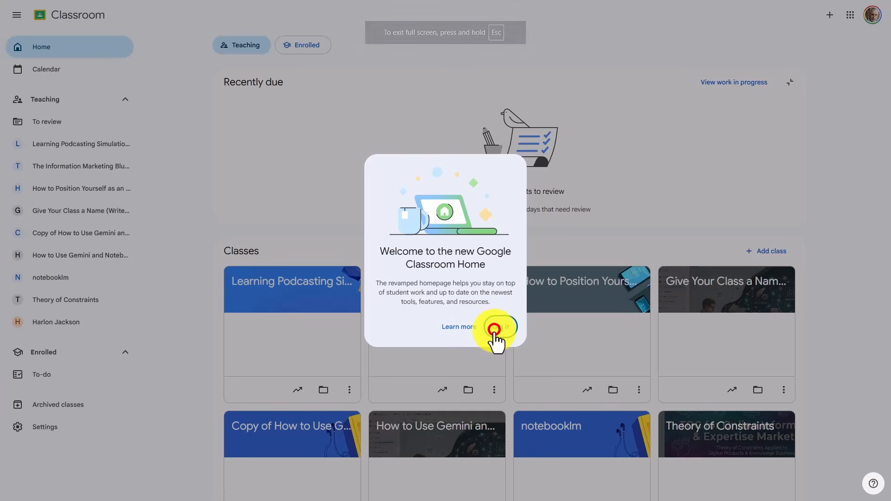
- In Google Classroom, dismiss the welcome message and create a class named Speaker Certification, accepting the notice about not using it at a school
left_click(496, 328)
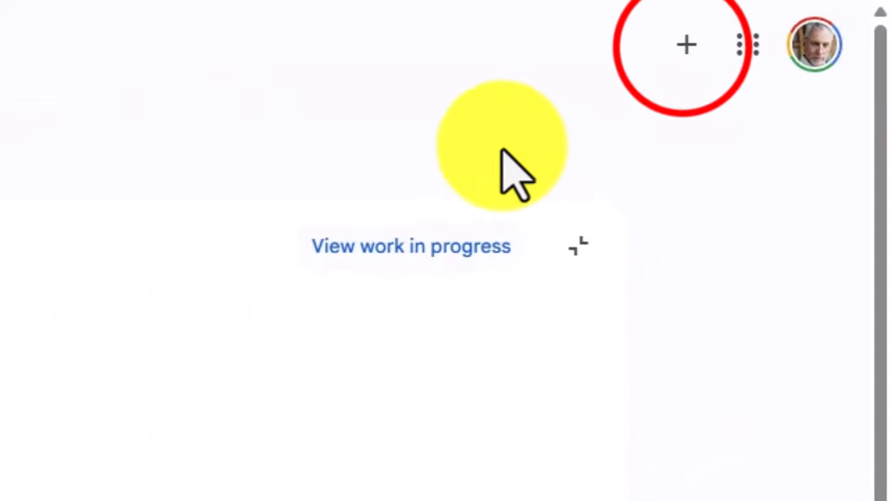
left_click(687, 44)
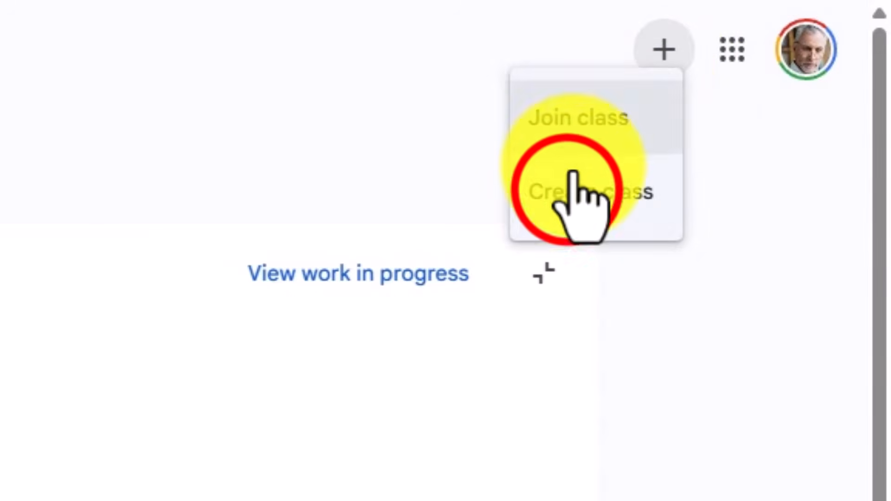
left_click(573, 185)
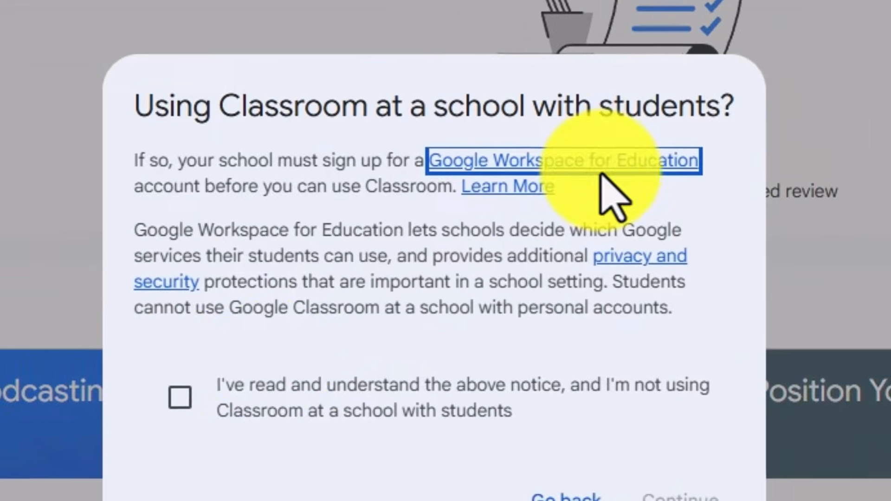
left_click(180, 398)
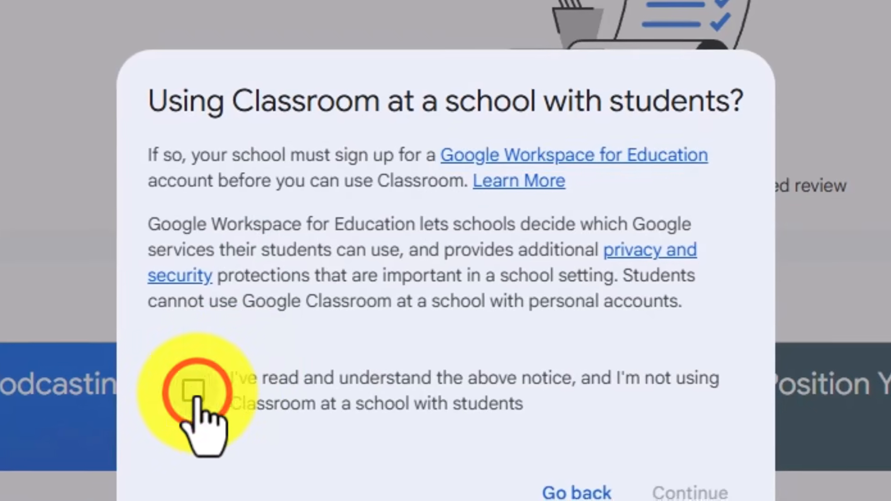
left_click(677, 491)
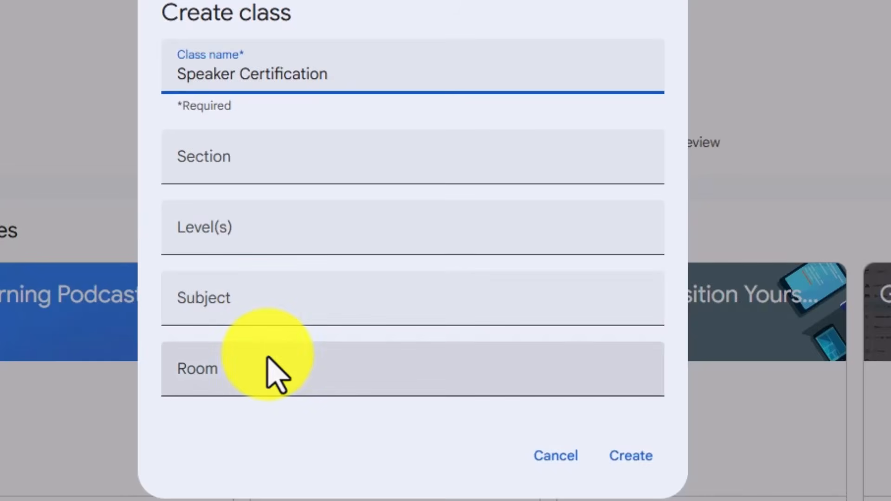
left_click(626, 457)
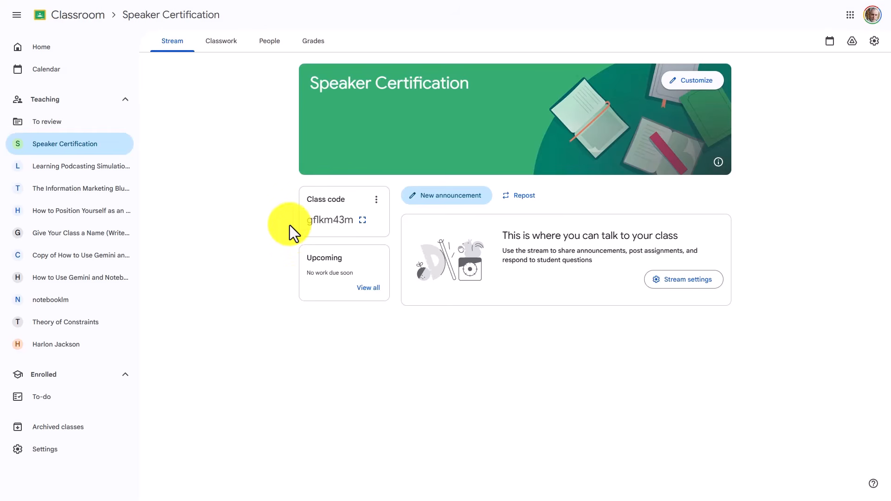
- Create a classwork assignment titled "Final Speaker Certification Project" in the Speaker Certification class
left_click(222, 43)
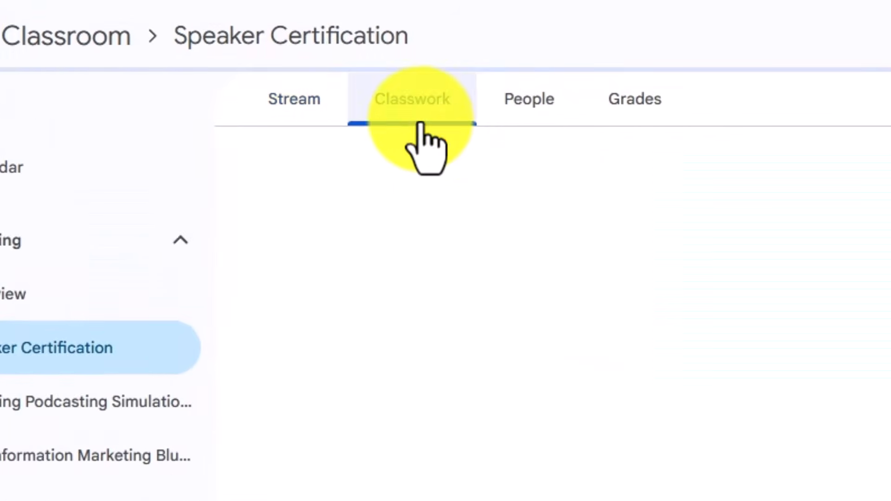
left_click(643, 188)
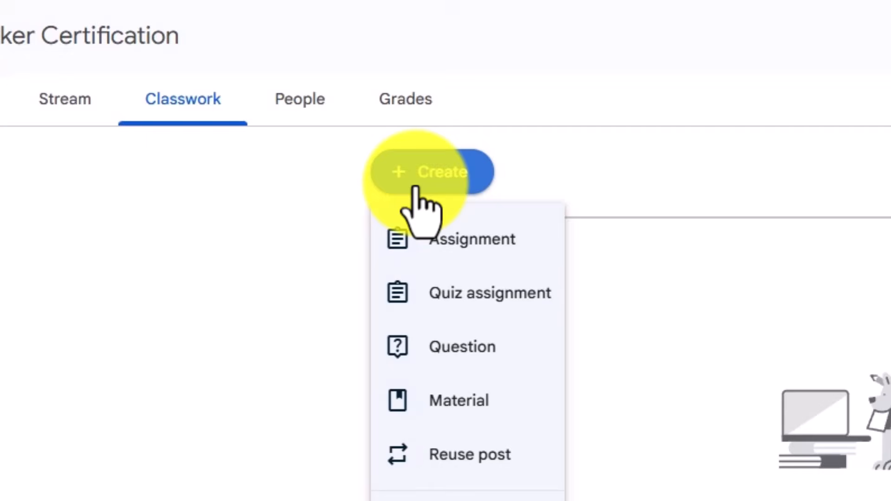
left_click(429, 235)
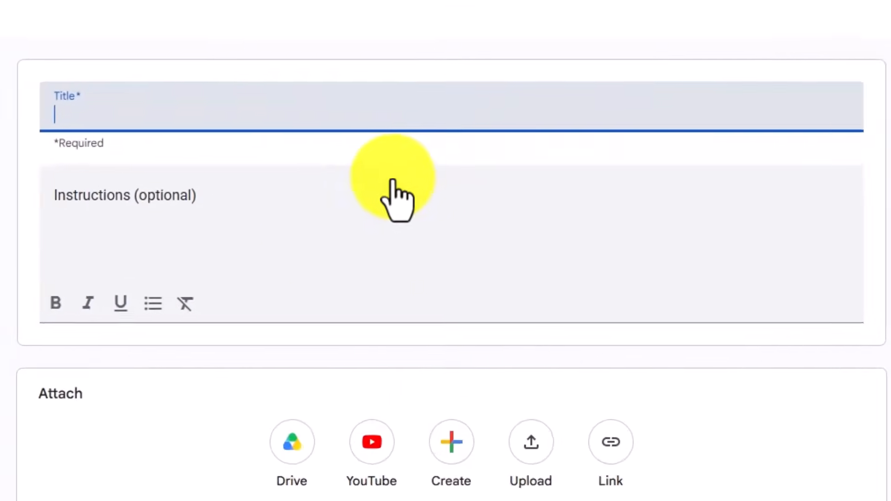
left_click(386, 105)
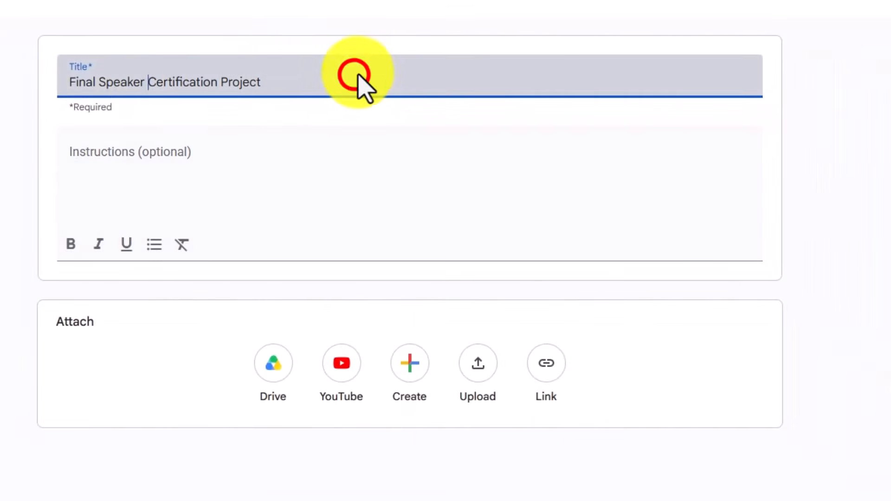
left_click(387, 104)
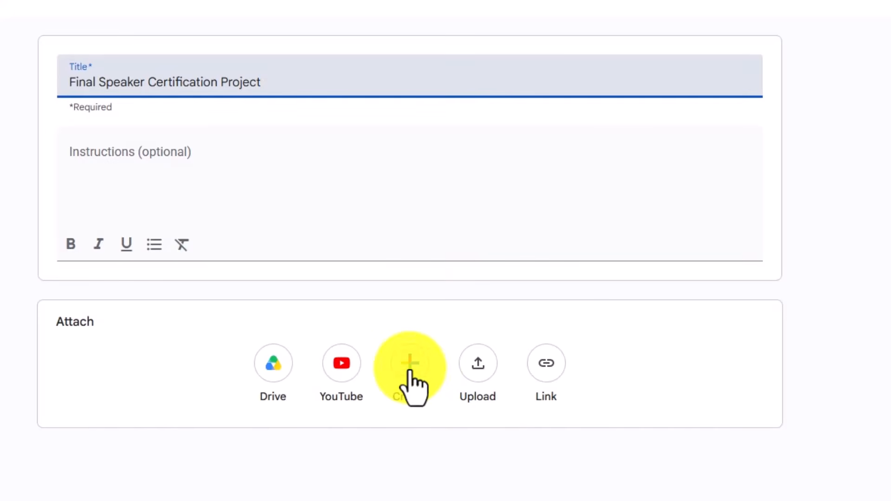
- Attach Certification Source Kit Videos.zip from Google Drive to the assignment
left_click(274, 364)
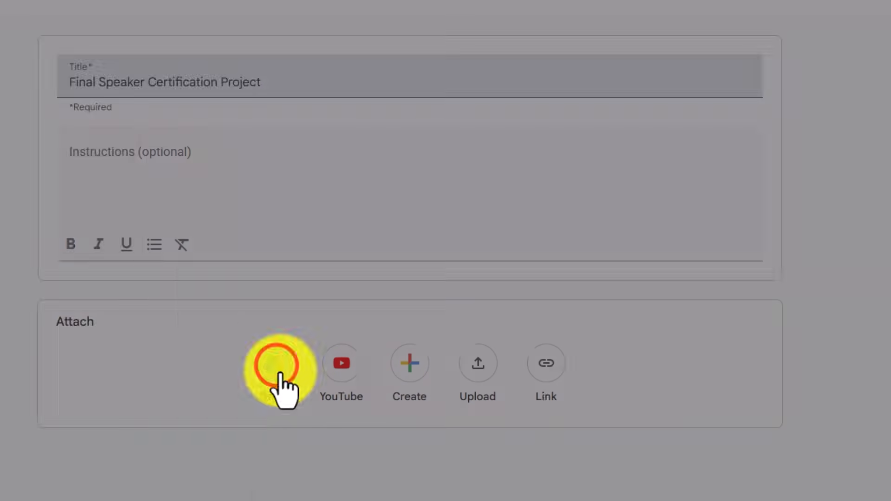
left_click(296, 394)
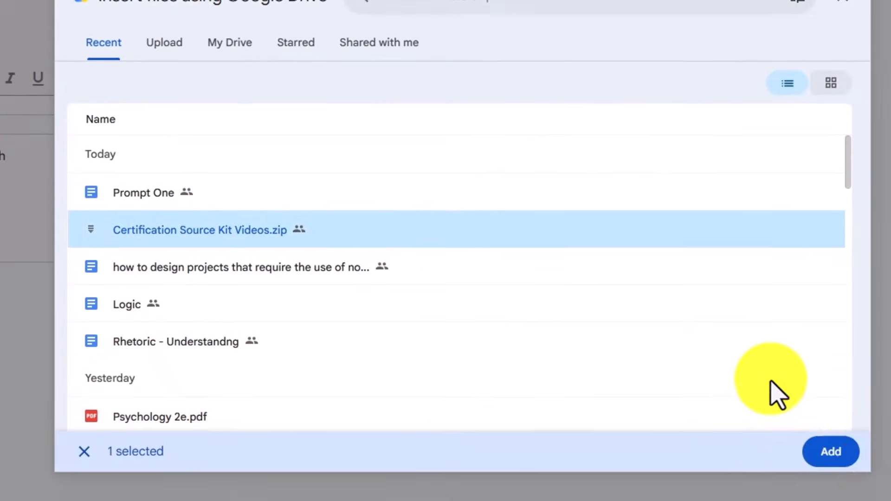
left_click(890, 500)
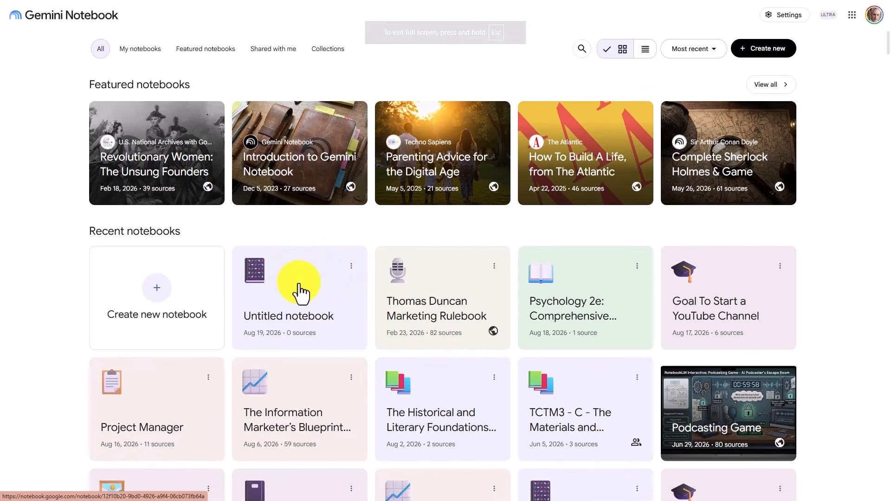
- In Gemini Notebook, open the untitled notebook dated Aug 19, 2026
left_click(313, 290)
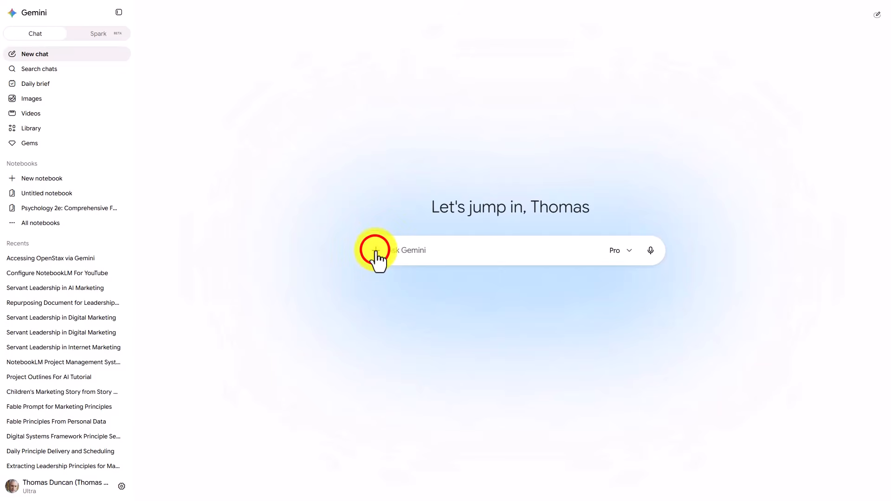
- In a new Gemini chat, attach the notebook "The Command of Communication: Mastering Leadership Discourse"
left_click(376, 250)
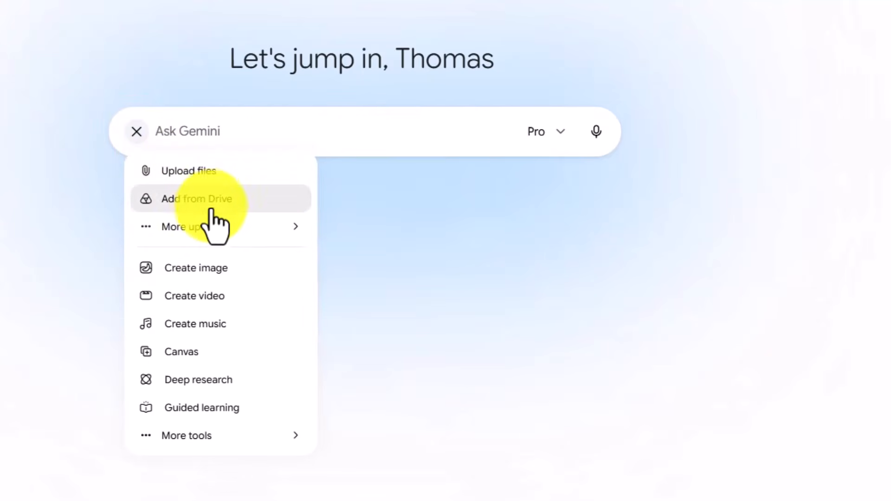
mouse_move(228, 226)
left_click(337, 184)
left_click(364, 212)
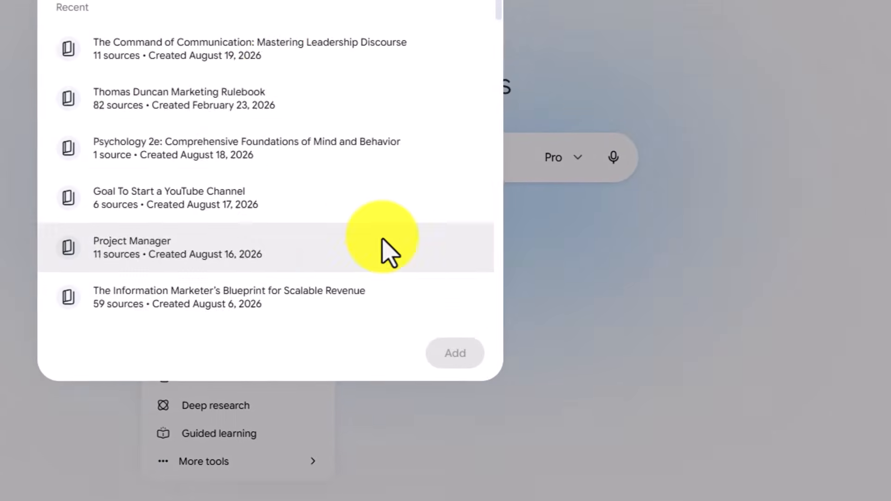
left_click(275, 48)
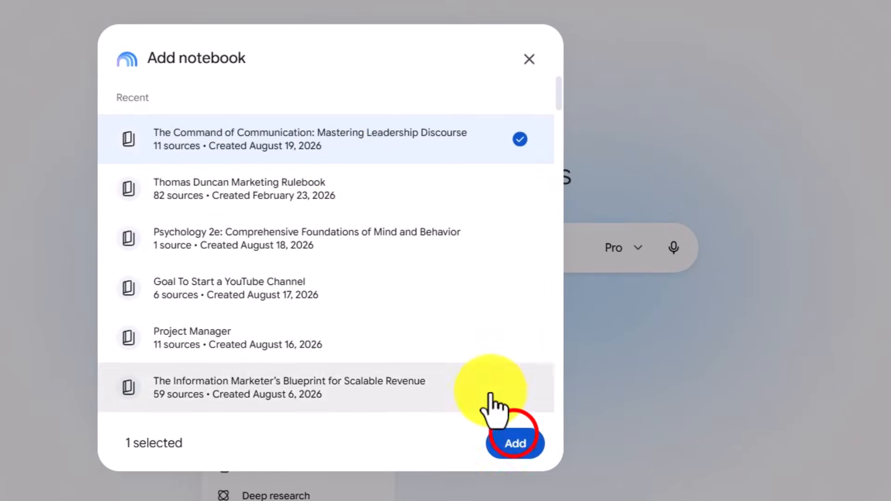
left_click(514, 441)
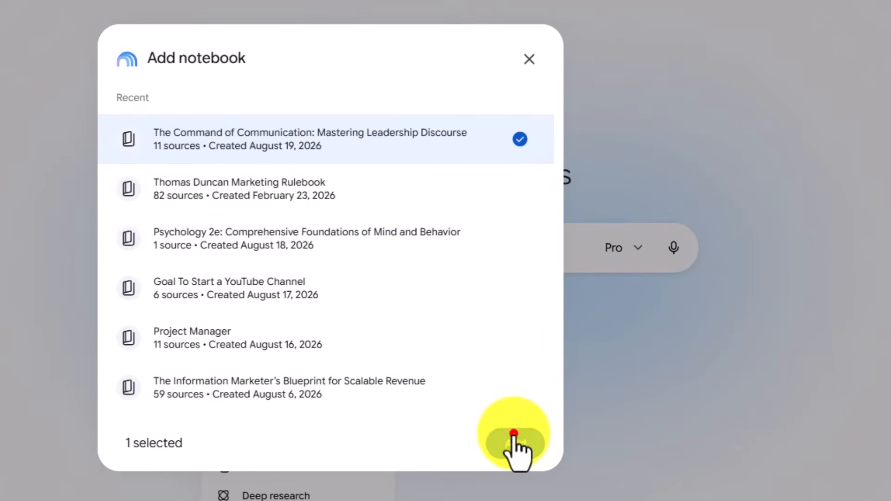
- Paste the Prompt One document's text into the Gemini chat, requesting three certification projects that students can submit to Google Classroom
left_click(281, 286)
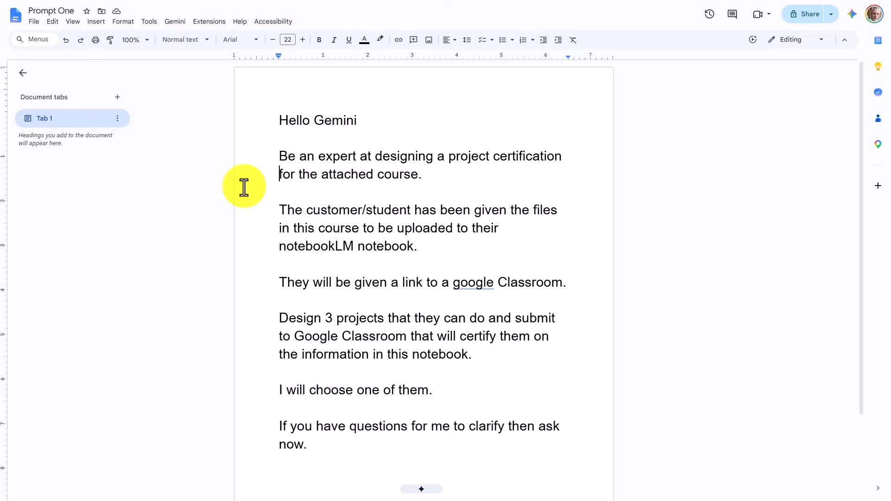
left_click(342, 274)
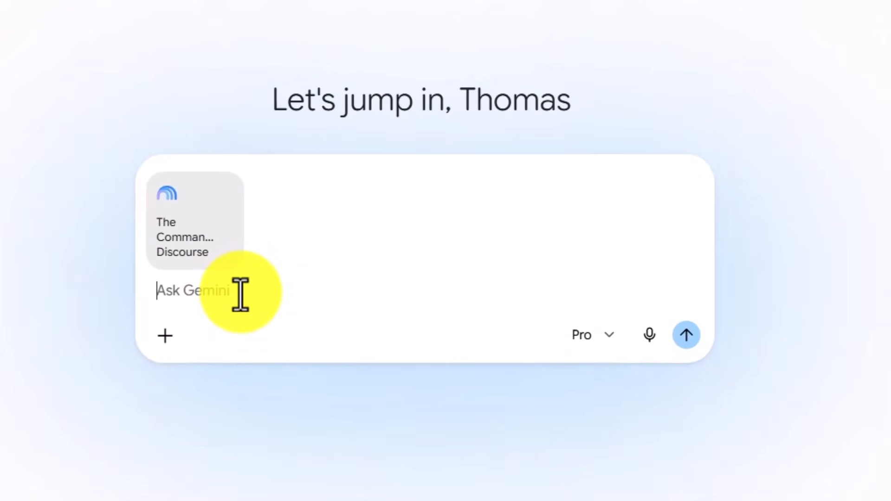
key("ctrl+v")
- Read through the proposed certification project options and the clarifying questions in Gemini's response
scroll(241, 295, "up", 1)
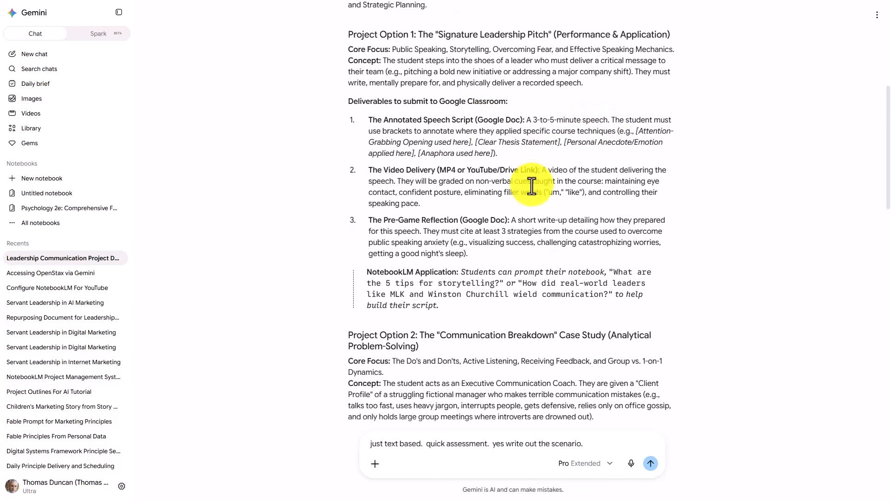
scroll(538, 176, "down", 5)
scroll(542, 190, "down", 7)
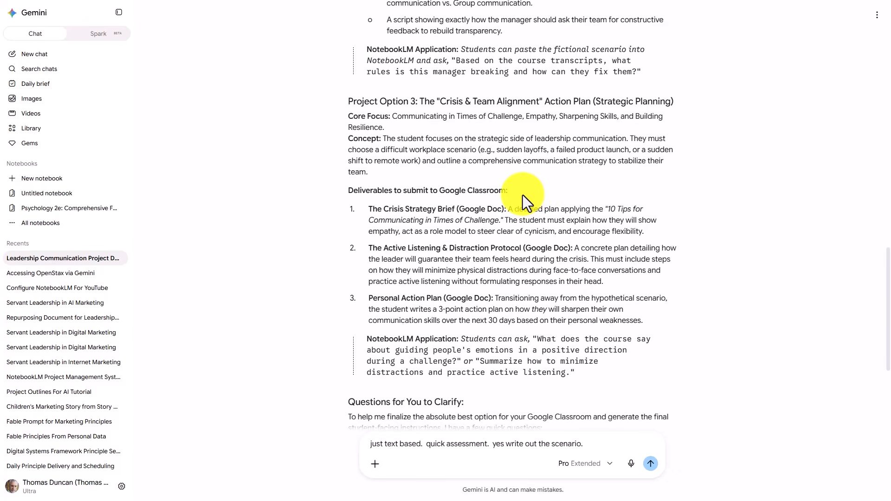
scroll(523, 195, "down", 4)
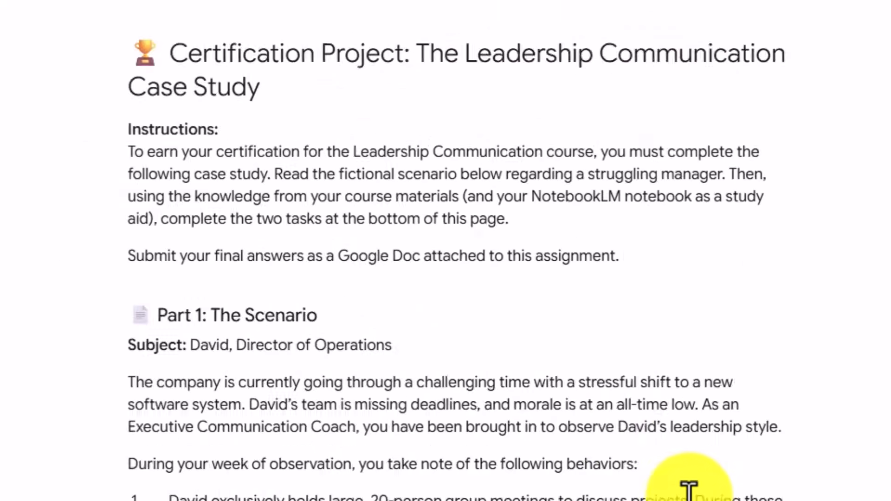
- Review the Leadership Communication Case Study assignment with its instructor grading rubric and export the response to Google Docs
scroll(523, 377, "up", 5)
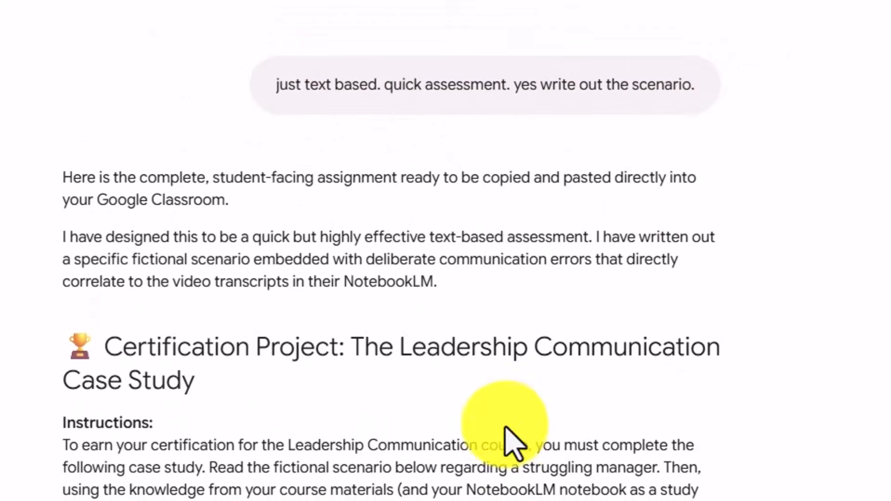
scroll(435, 466, "down", 20)
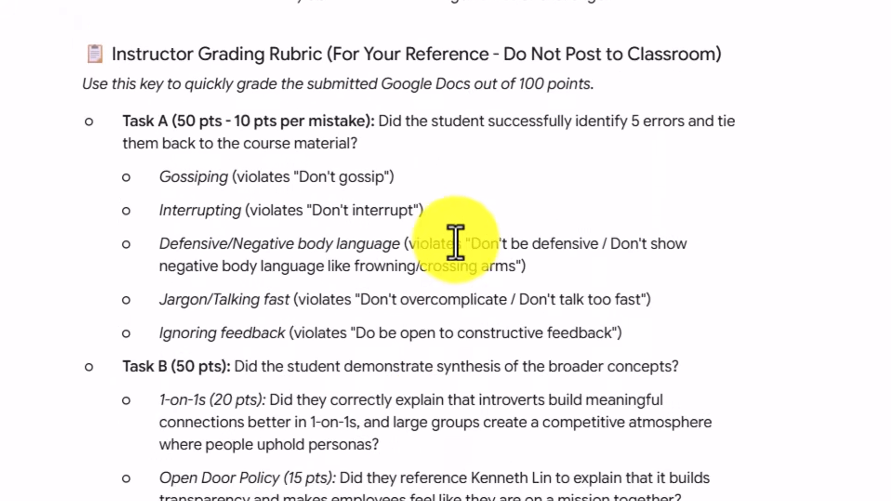
left_click(219, 482)
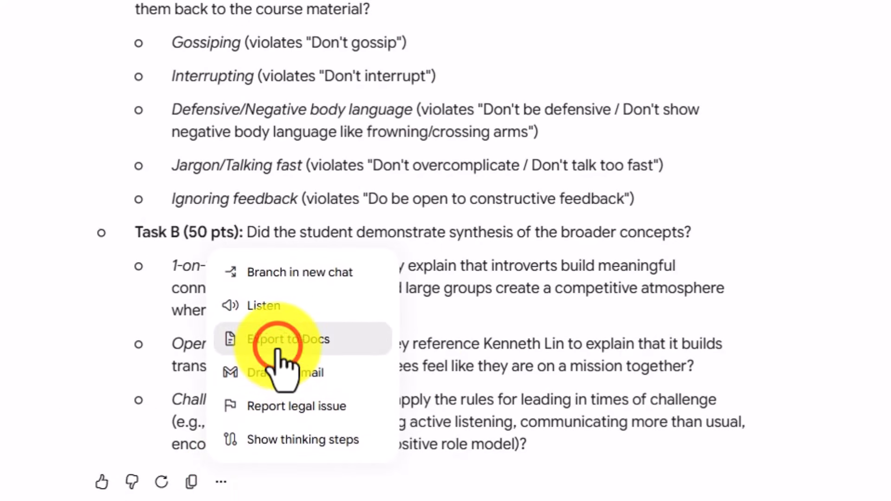
left_click(278, 348)
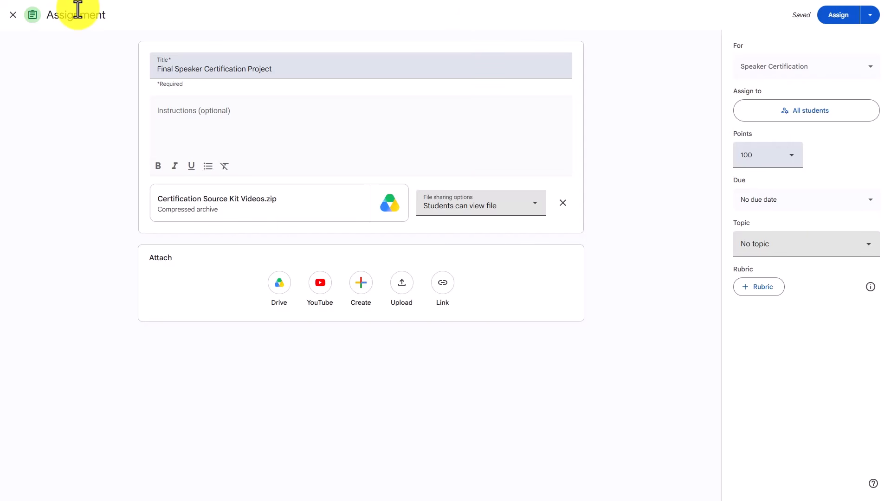
- Capture a screenshot of the Classroom assignment page and ask Gemini, with it attached, for the setup directions and settings for Google Classroom
key("super+shift+s")
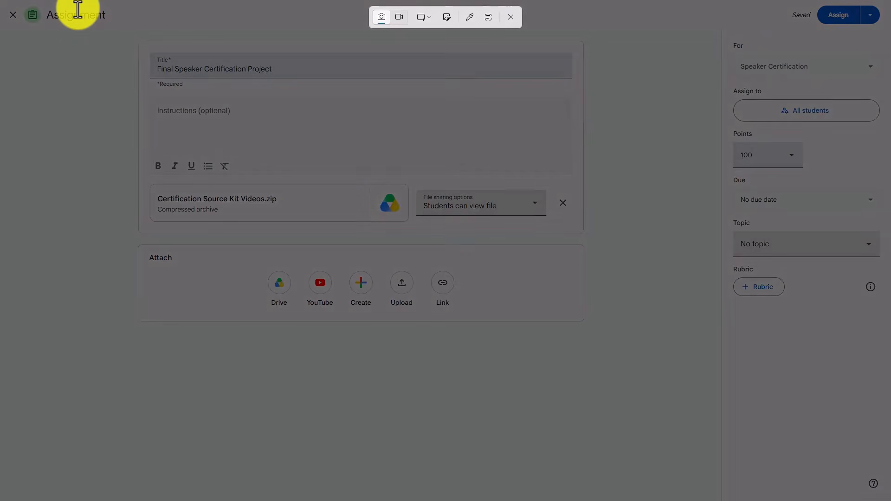
left_click_drag(7, 1, 665, 375)
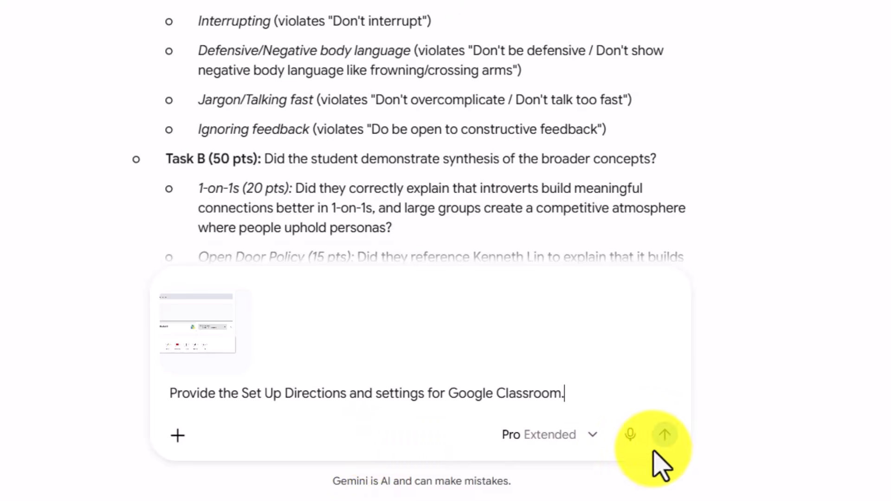
left_click(665, 436)
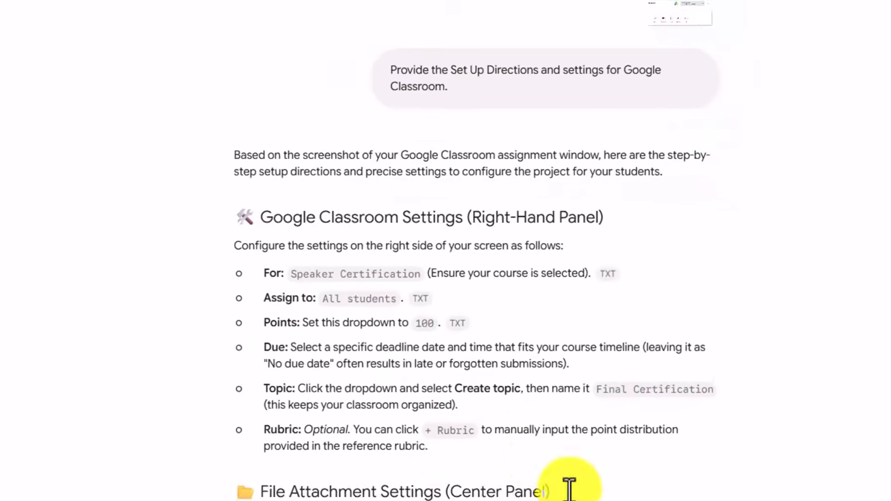
- Review the recommended Classroom settings in Gemini's response and copy the Markdown text block meant for the assignment instructions
scroll(405, 178, "down", 4)
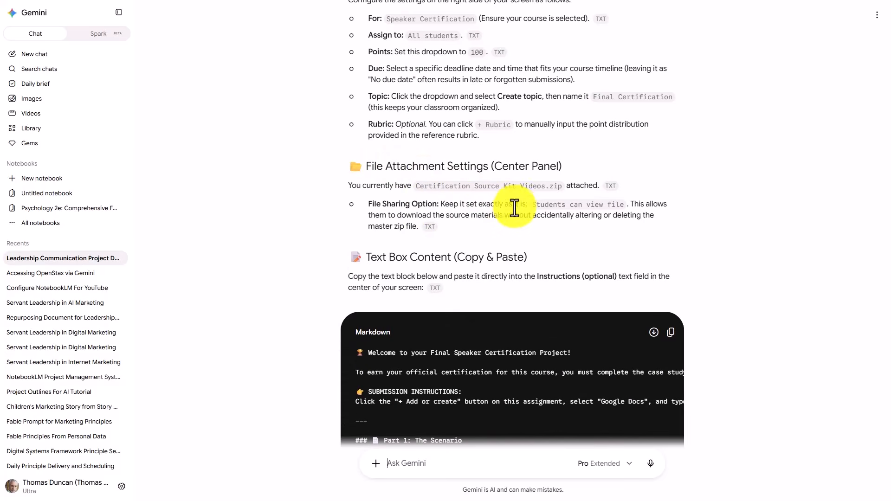
scroll(518, 210, "down", 4)
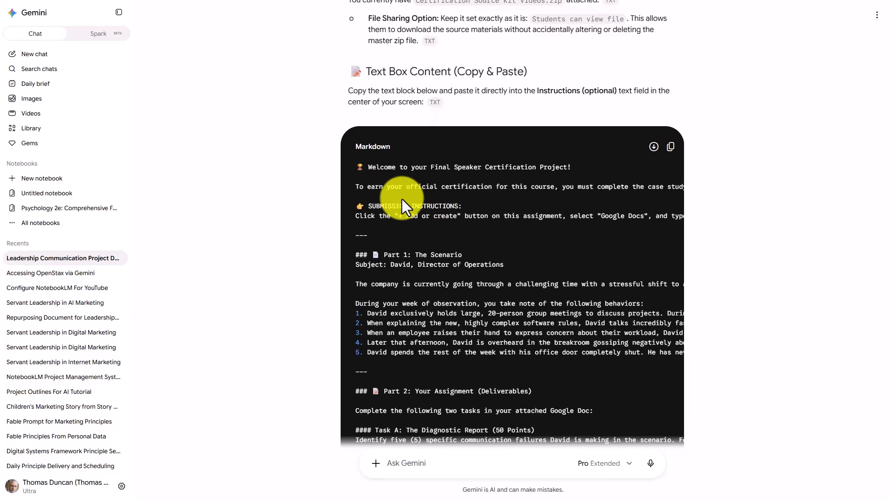
scroll(517, 240, "down", 1)
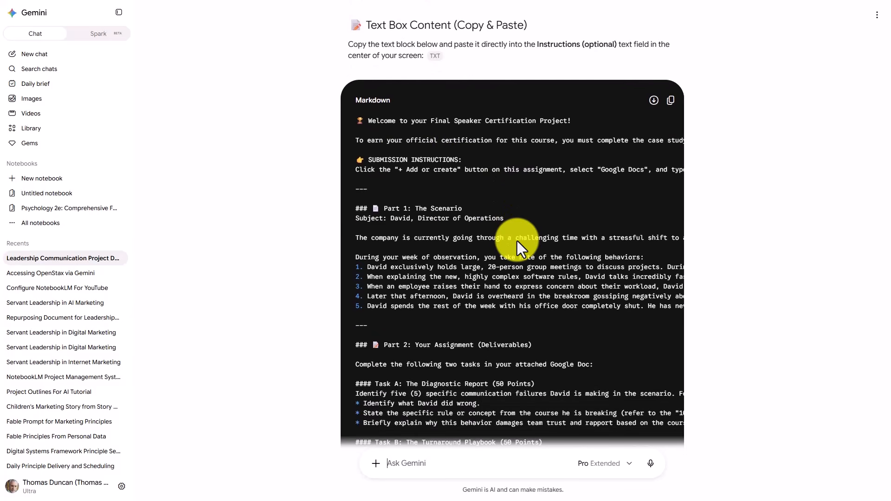
scroll(517, 241, "down", 3)
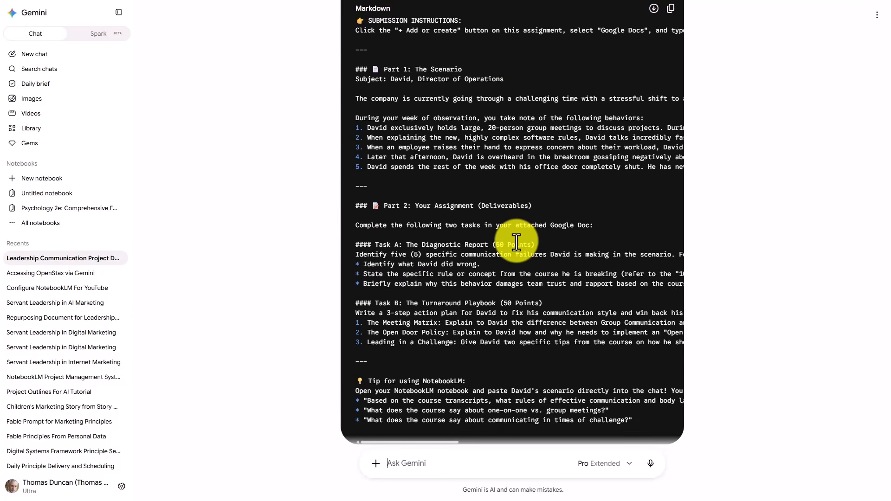
scroll(516, 242, "up", 2)
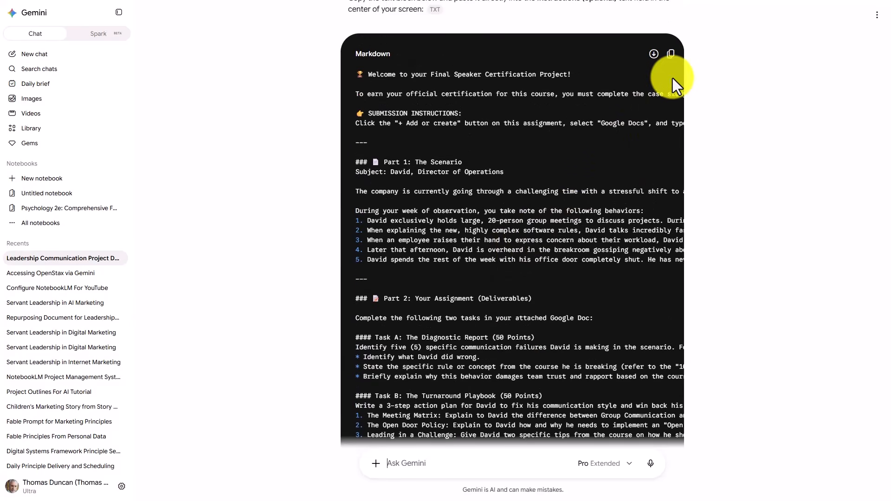
left_click(671, 54)
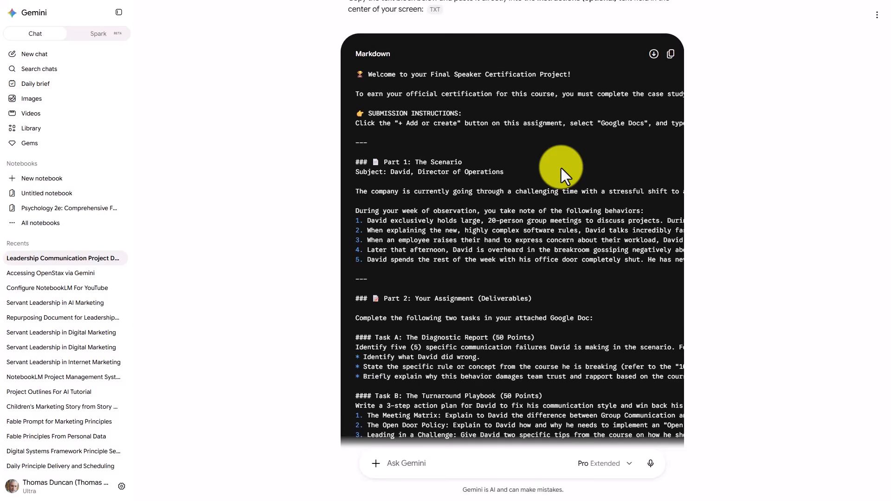
- Switch to Google Classroom and paste the copied text into the instructions of the Final Speaker Certification Project assignment
key("ctrl+Tab")
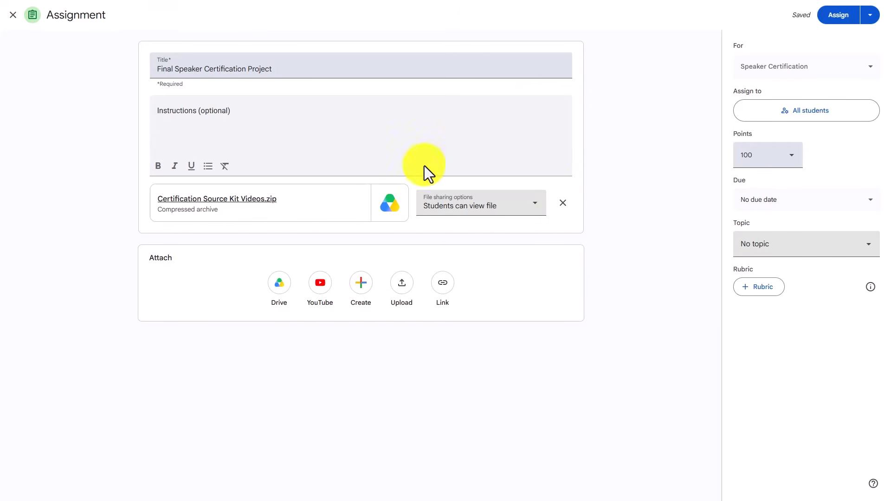
left_click(255, 133)
key("ctrl+v")
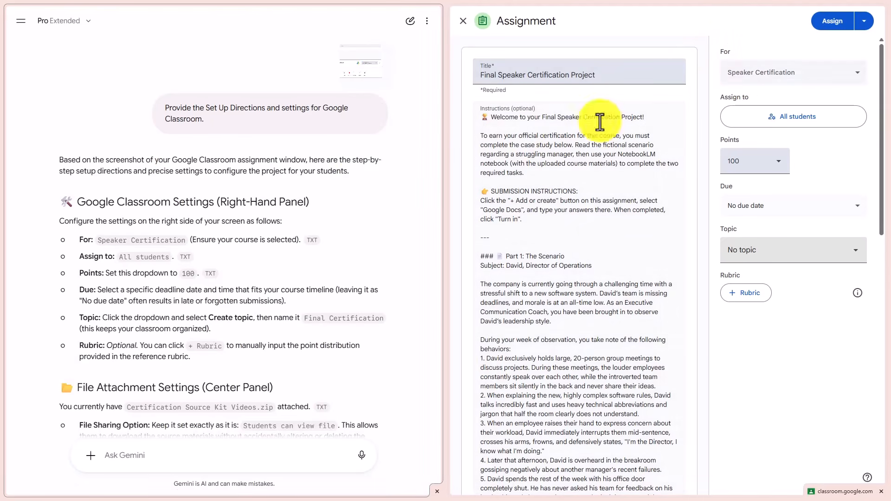
- Create a new topic named "Final Certification" for the assignment
left_click(791, 119)
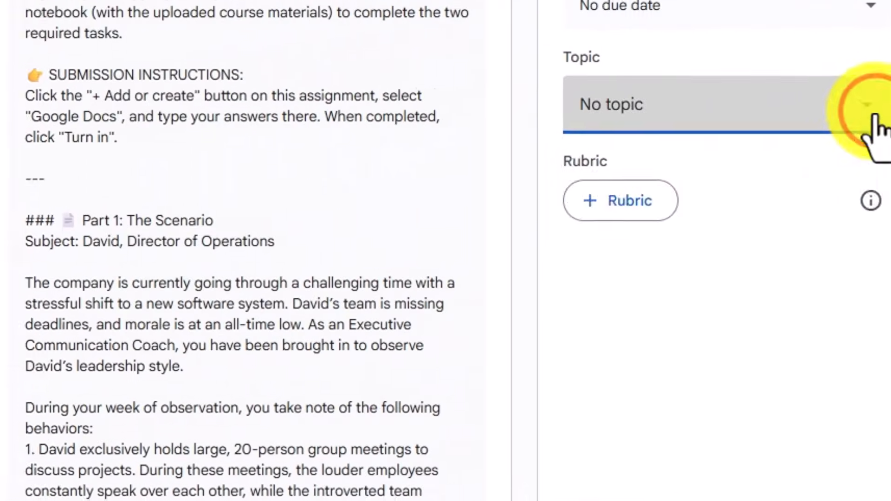
left_click(702, 135)
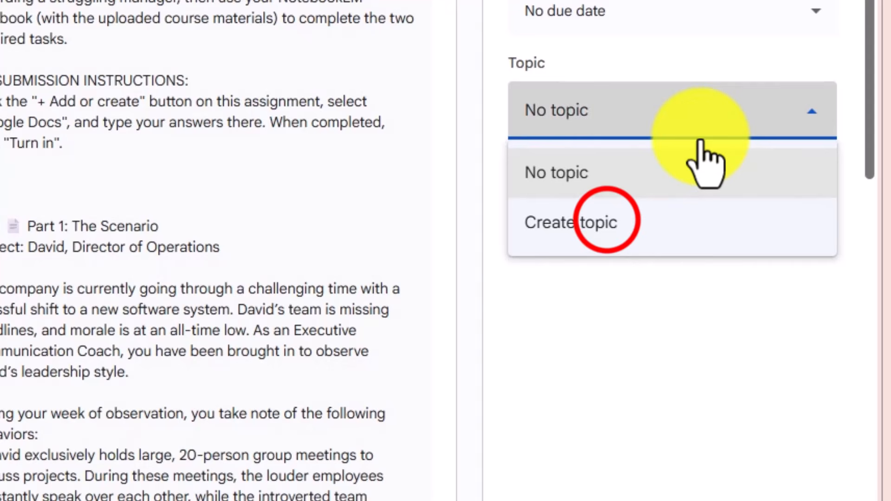
left_click(603, 224)
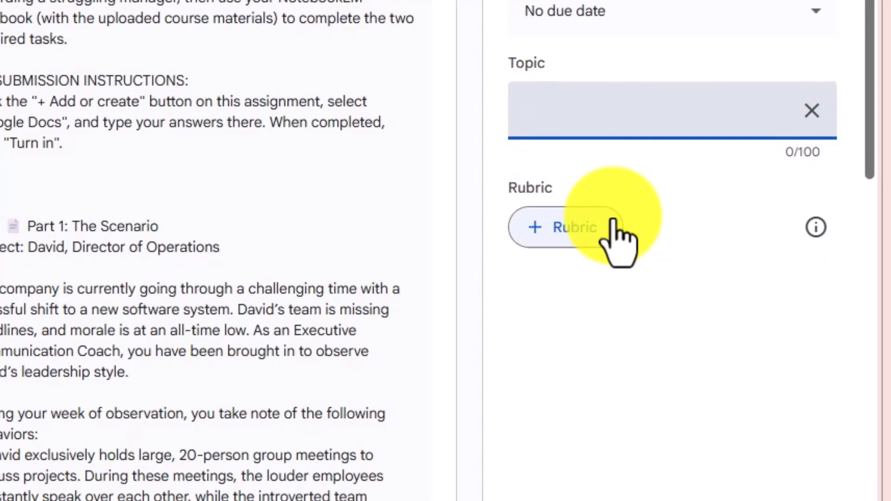
type("Final Certification")
- Check the available ways of adding a rubric to the assignment
scroll(596, 260, "down", 2)
left_click(560, 130)
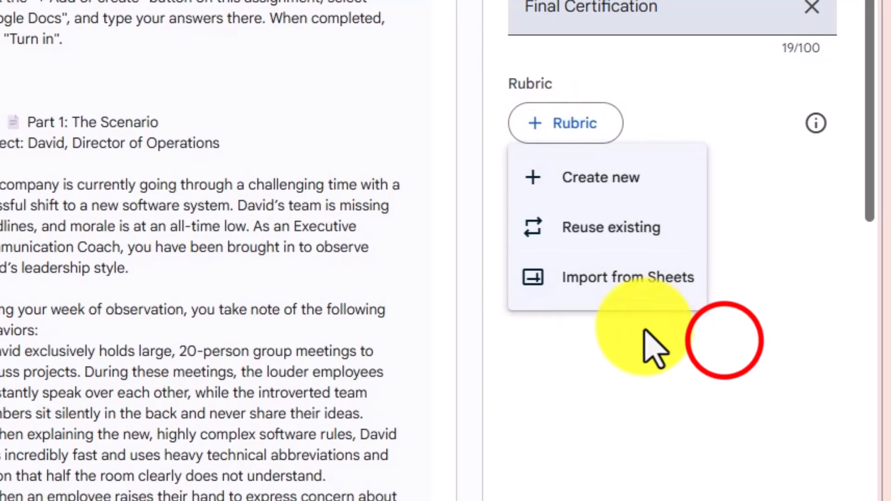
left_click(725, 343)
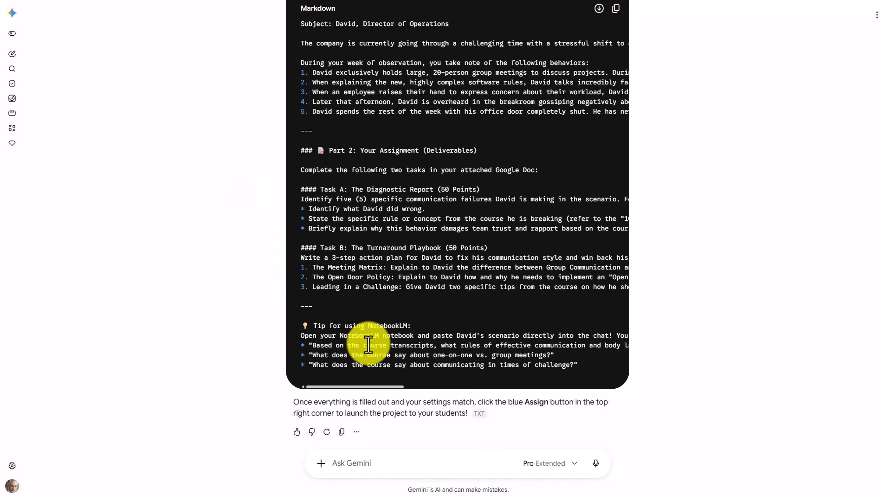
- Ask Gemini for updated Classroom instructions that send students to a Google Form, and copy the new Markdown text block
left_click(379, 465)
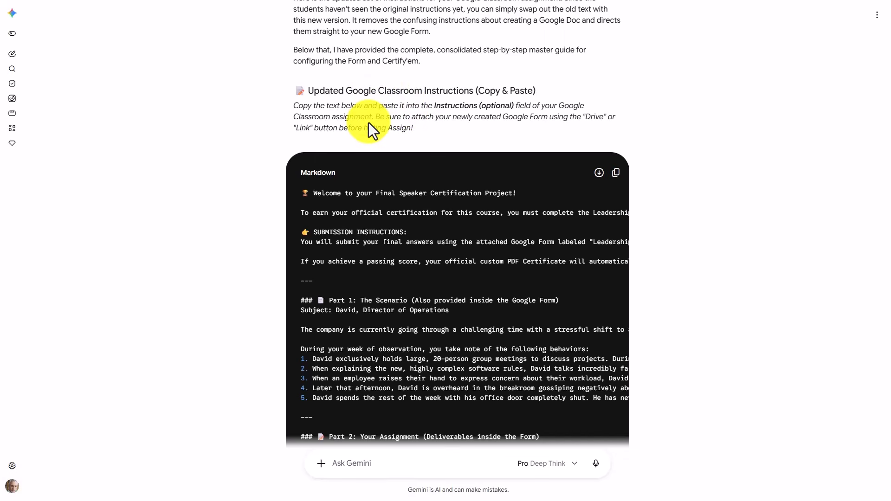
scroll(368, 123, "down", 1)
left_click(615, 126)
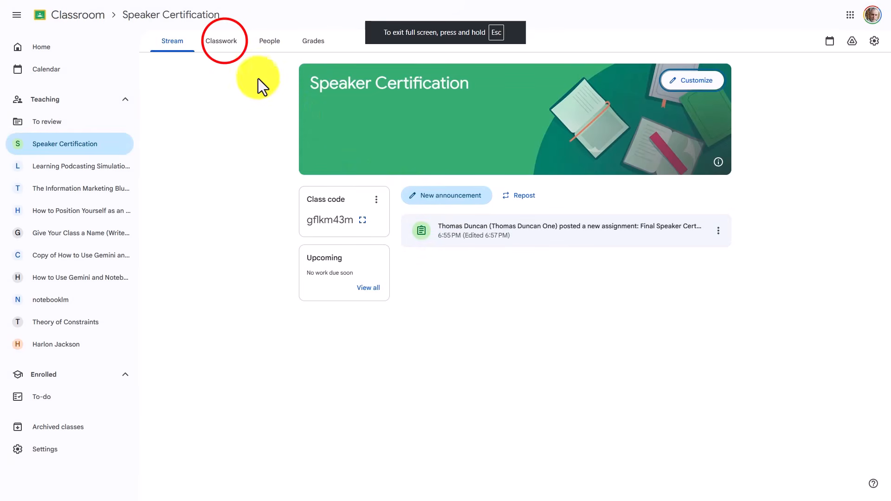
- Open the Final Speaker Certification Project assignment for editing from the Speaker Certification class's classwork
left_click(224, 41)
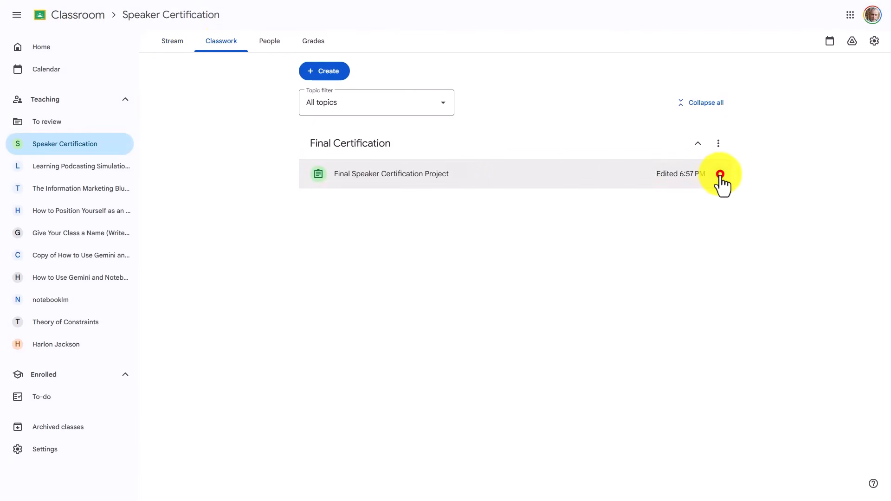
left_click(718, 175)
left_click(722, 197)
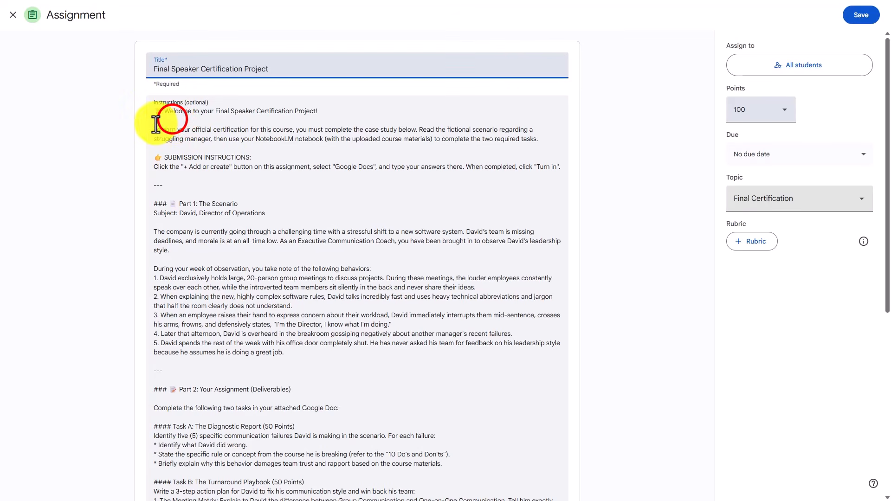
- Replace all of the assignment's instructions with the copied Google Form version and save the assignment
left_click(173, 122)
key("ctrl+a")
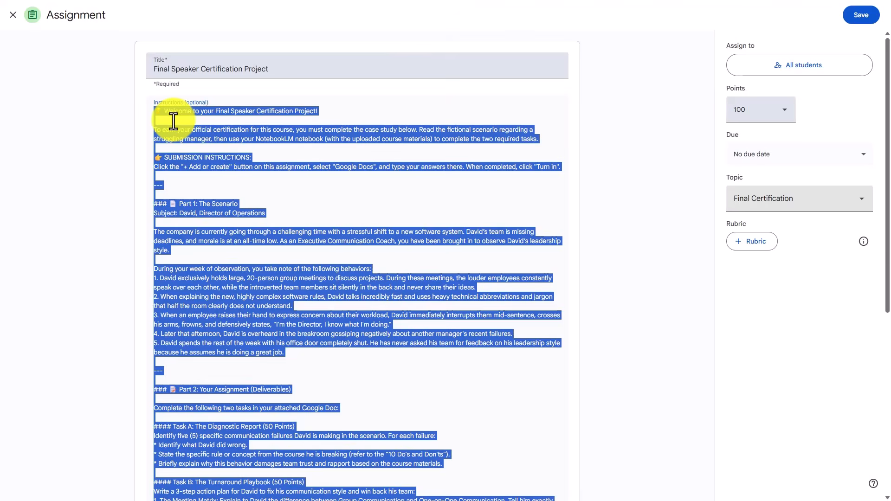
key("ctrl+v")
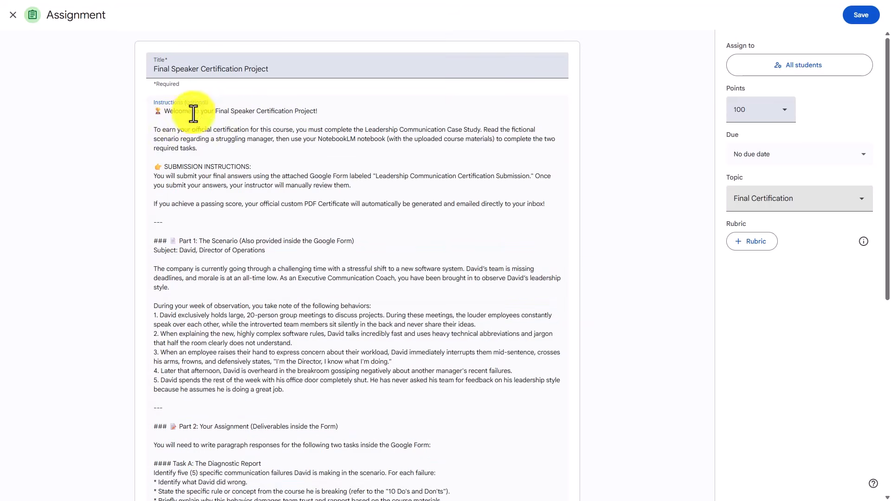
left_click(853, 18)
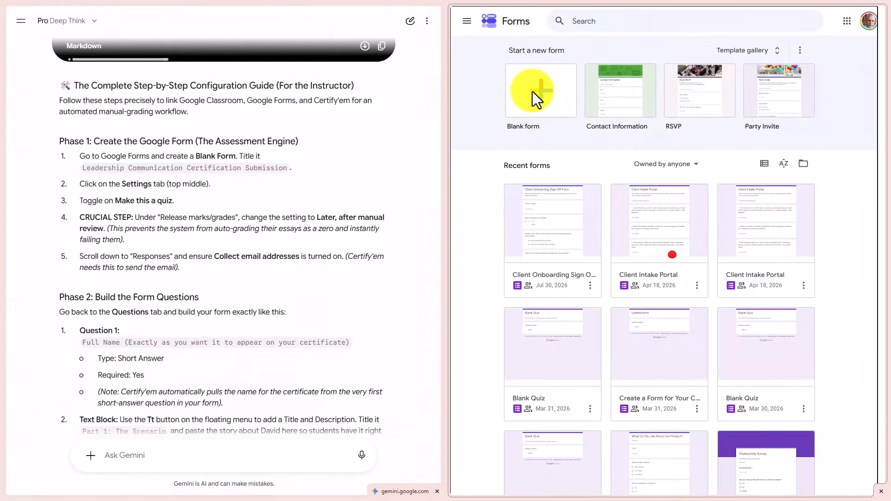
- Create a blank form in Google Forms without the Gemini helper and title it "Leadership Communication Certification Submission"
left_click(533, 91)
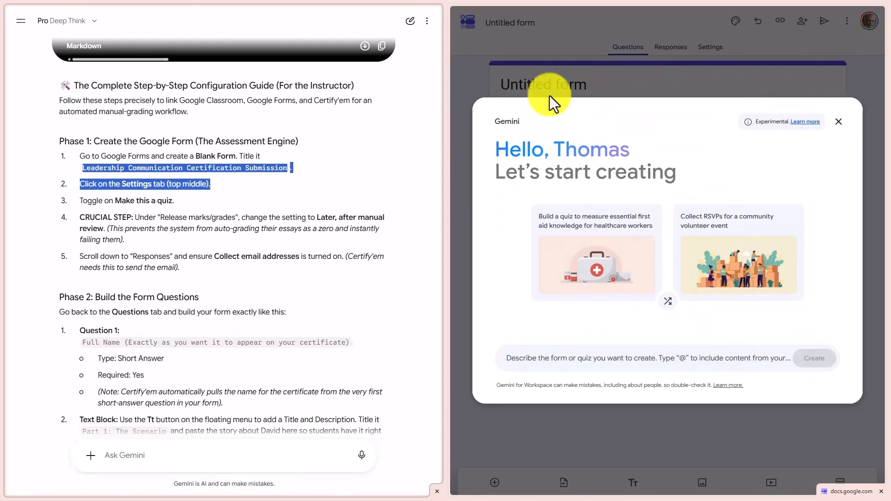
left_click(837, 120)
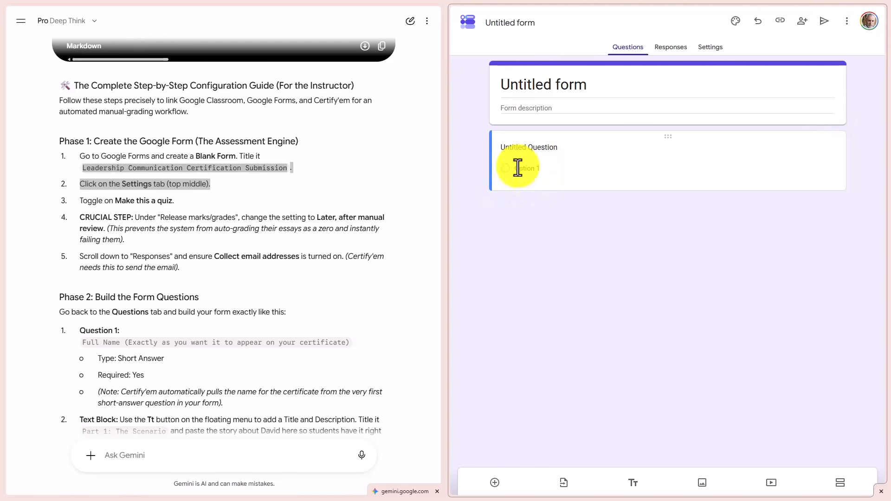
left_click(540, 88)
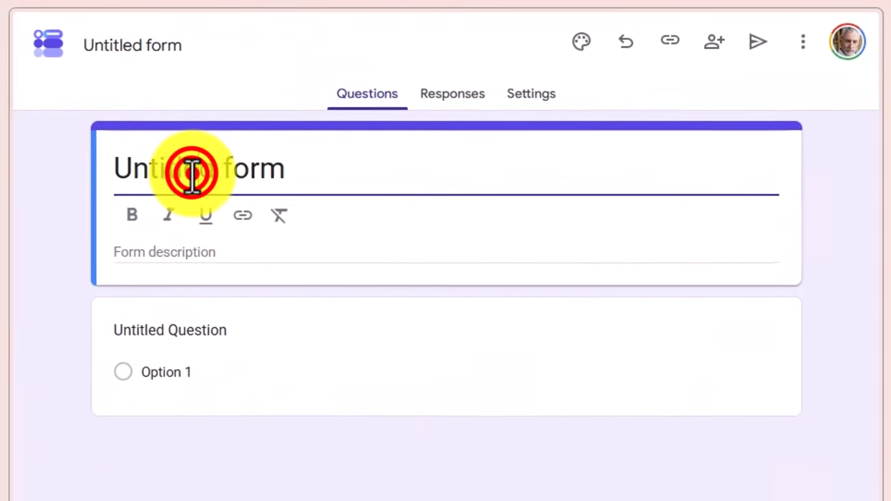
double_click(539, 88)
triple_click(171, 180)
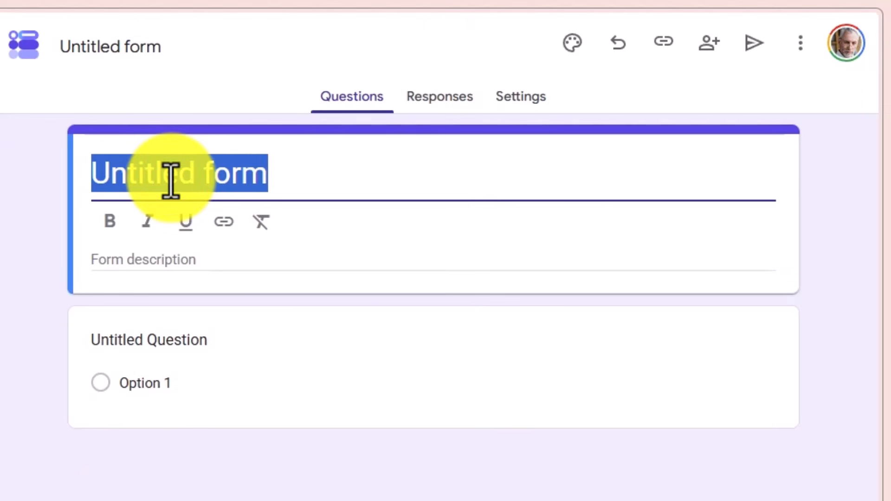
key("ctrl+v")
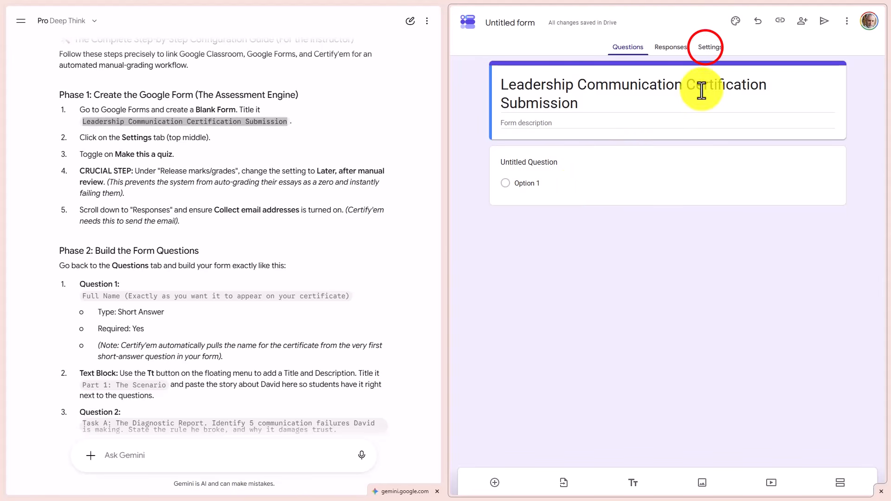
- Make the form a quiz and set its grades to be released later, after manual review
left_click(521, 96)
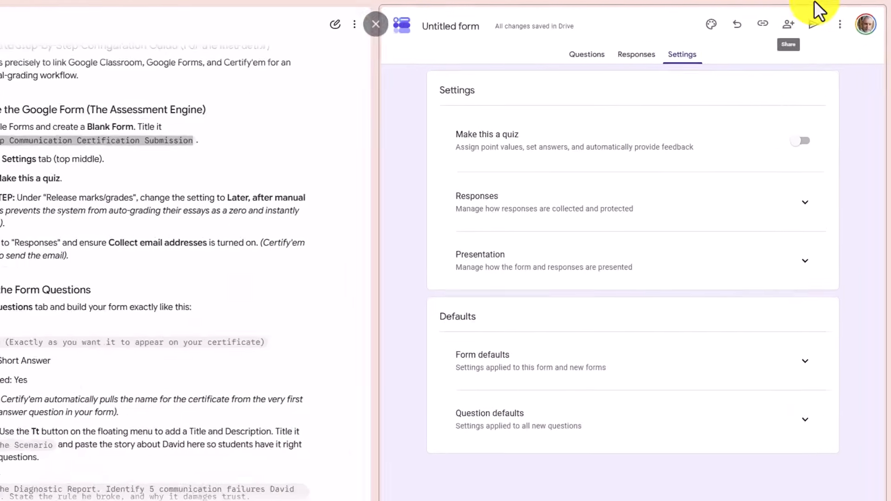
left_click(812, 121)
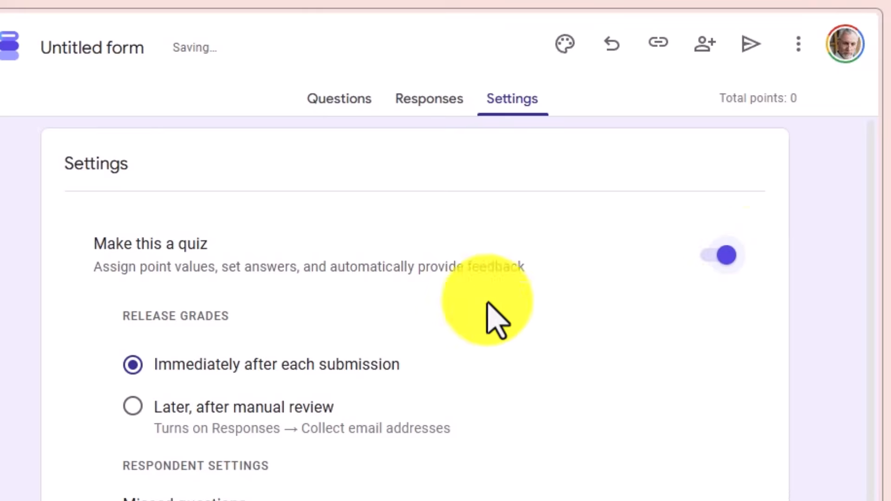
scroll(371, 348, "down", 2)
left_click(129, 311)
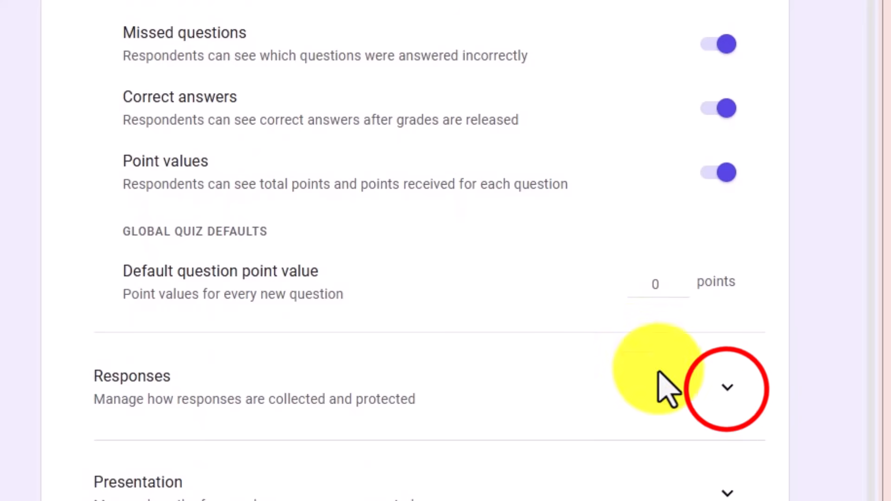
- In the form's response settings, set the collection of email addresses to Responder input
left_click(727, 484)
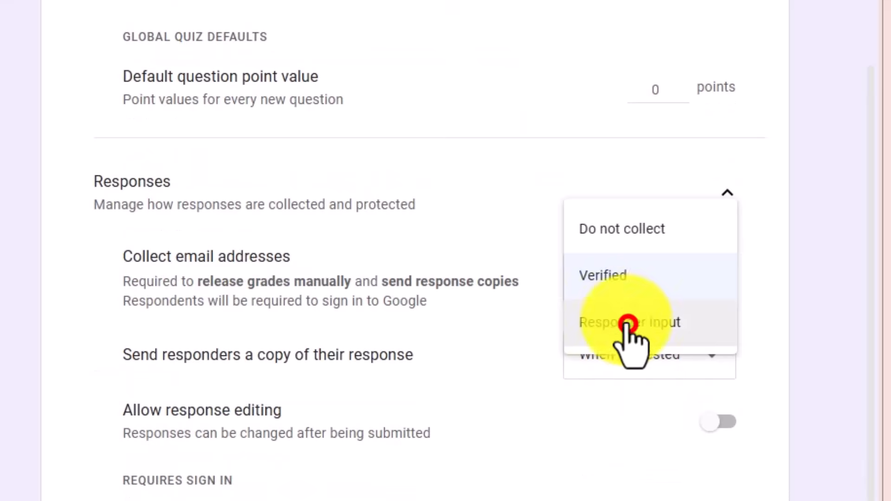
left_click(629, 326)
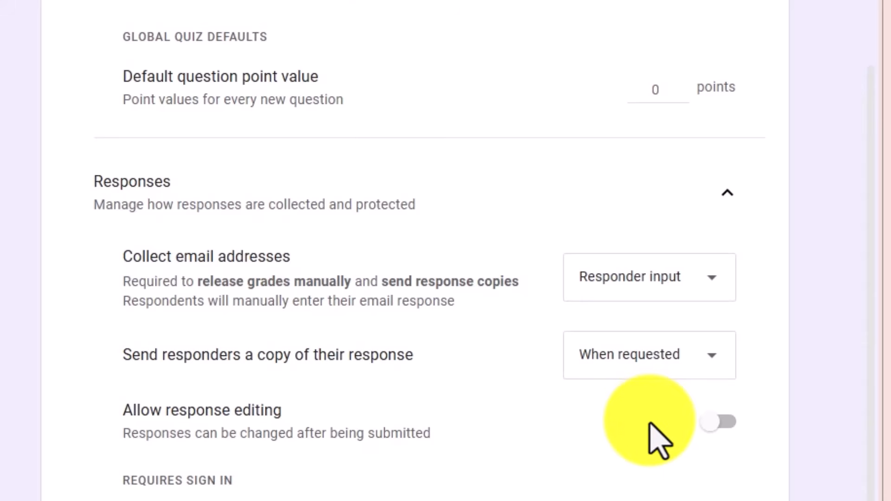
scroll(464, 139, "down", 3)
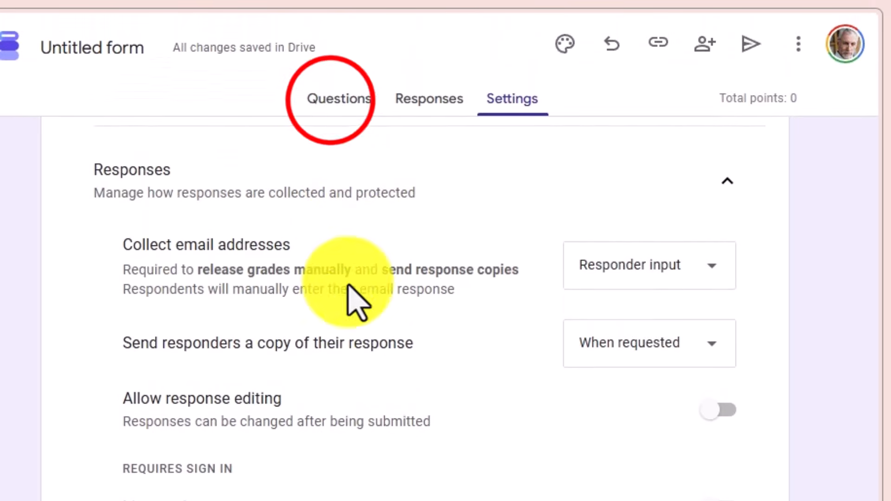
- Add a required short-answer question titled "Full Name (Exactly as you want it to appear on your certificate)"
left_click(330, 100)
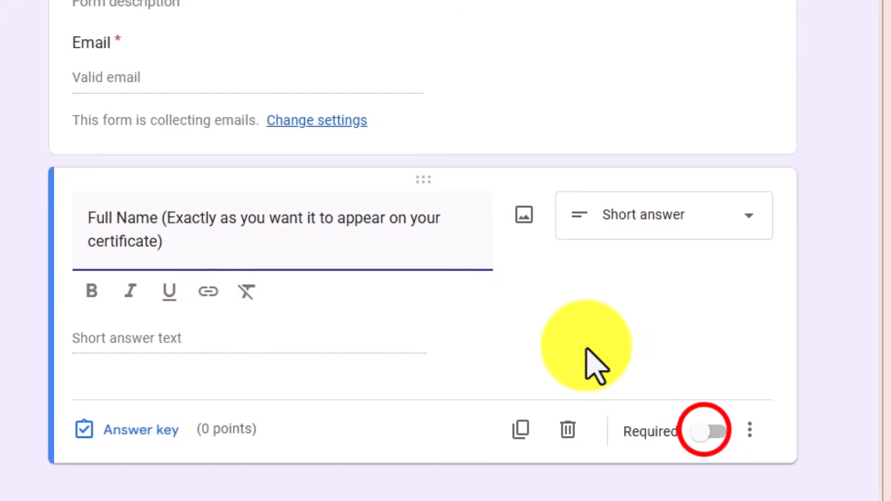
left_click(704, 431)
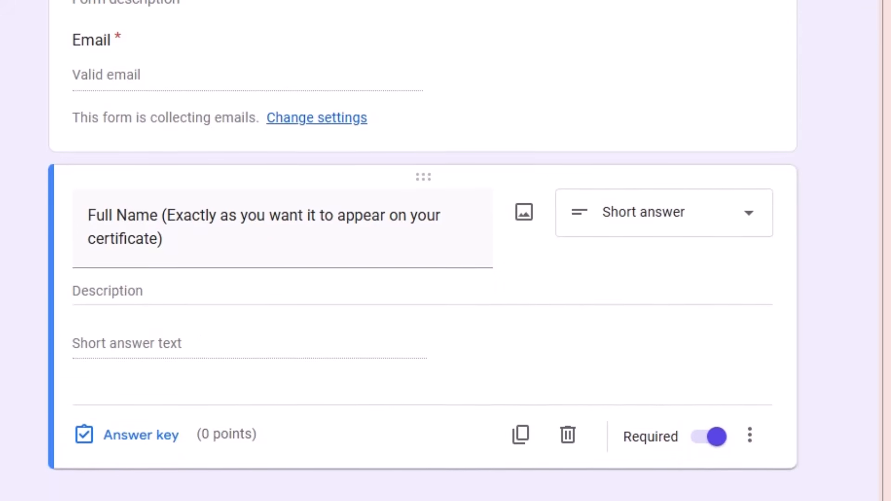
- Add a title-and-description block named "Part 1: The Scenario" and fill its description with the scenario text copied from Gemini
left_click(350, 461)
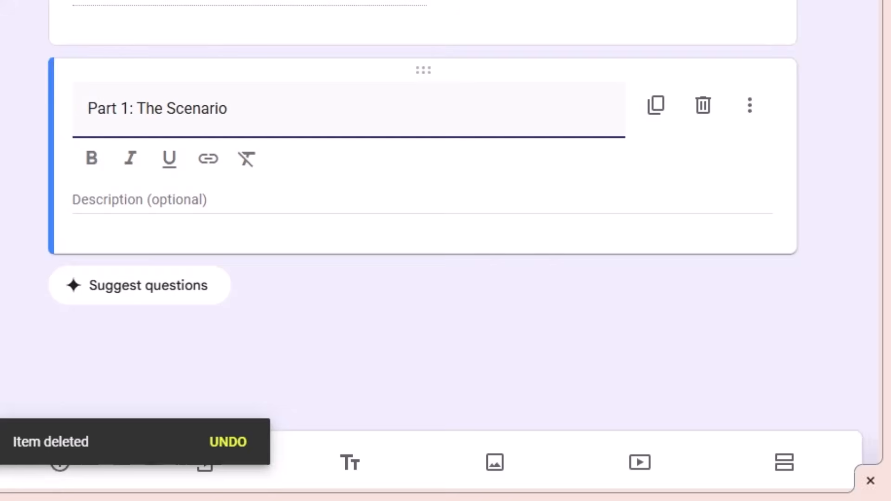
left_click(124, 199)
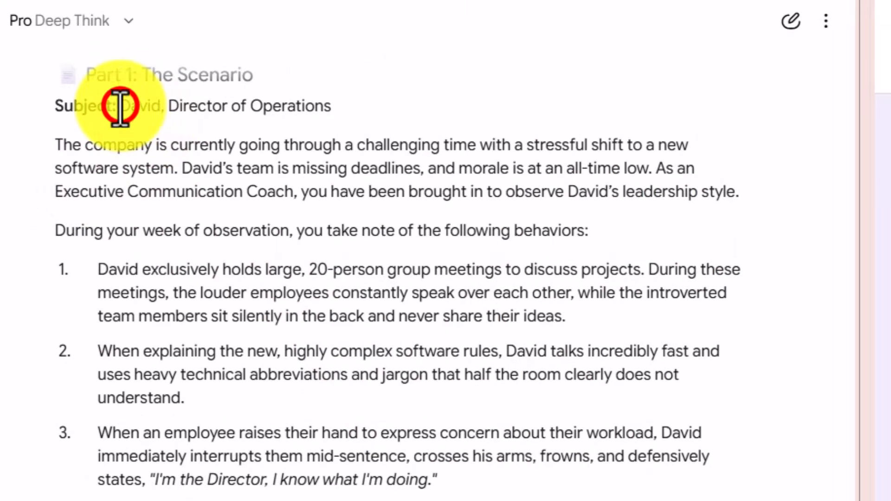
left_click_drag(122, 106, 438, 494)
key("ctrl+c")
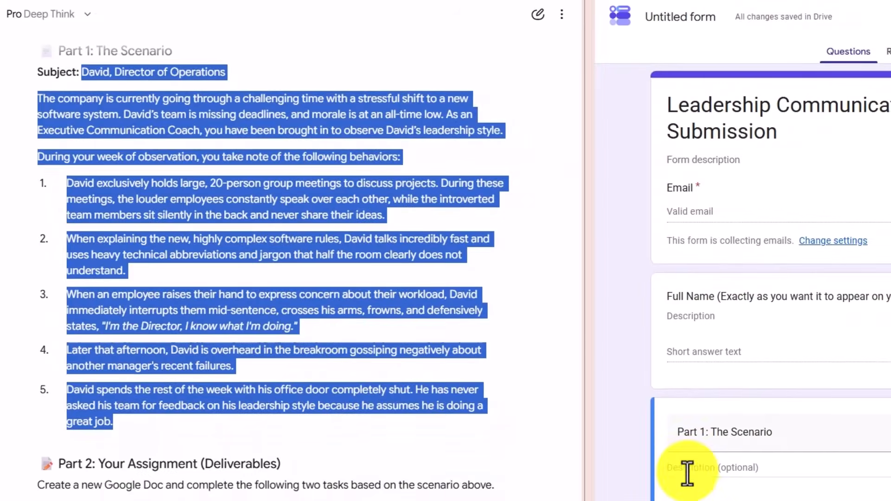
left_click(687, 473)
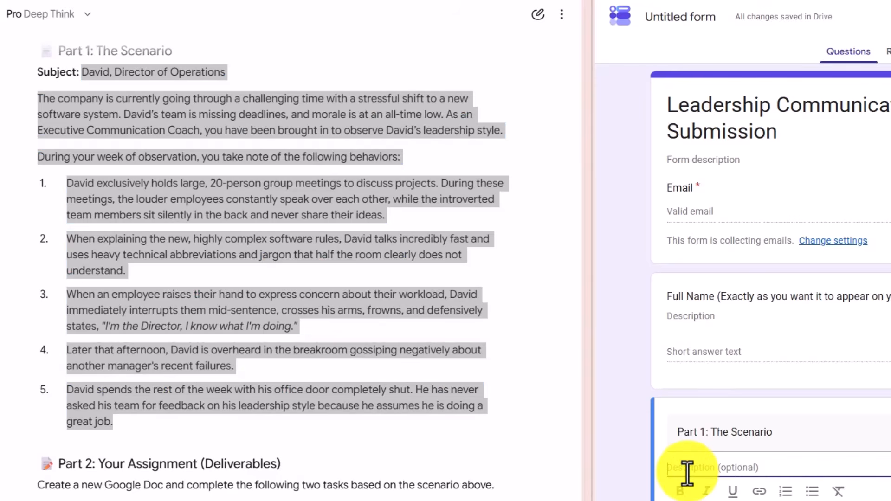
key("ctrl+v")
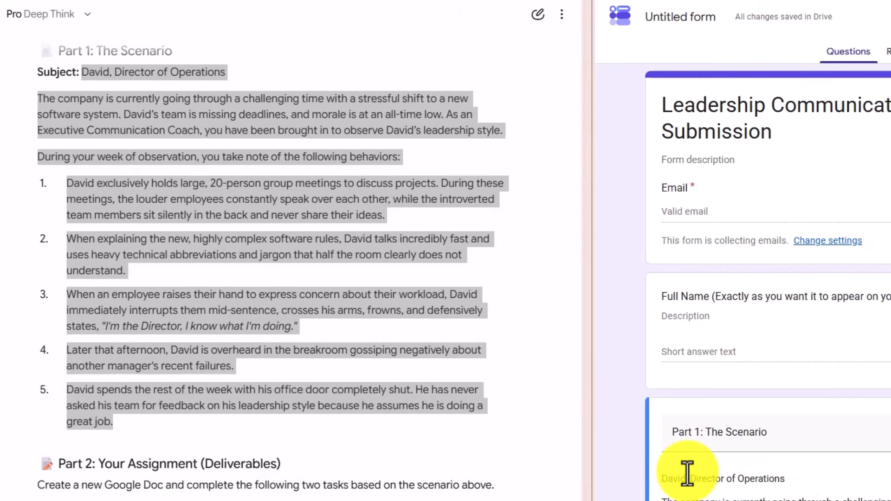
scroll(498, 497, "down", 3)
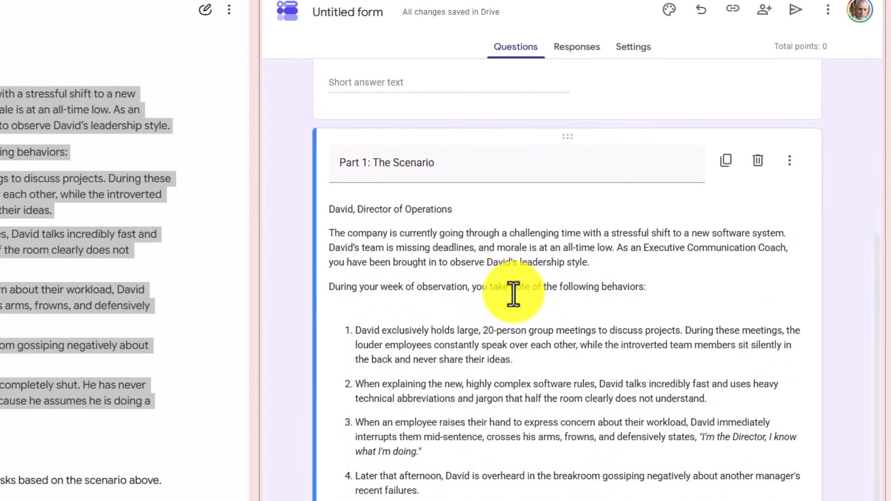
scroll(521, 330, "down", 1)
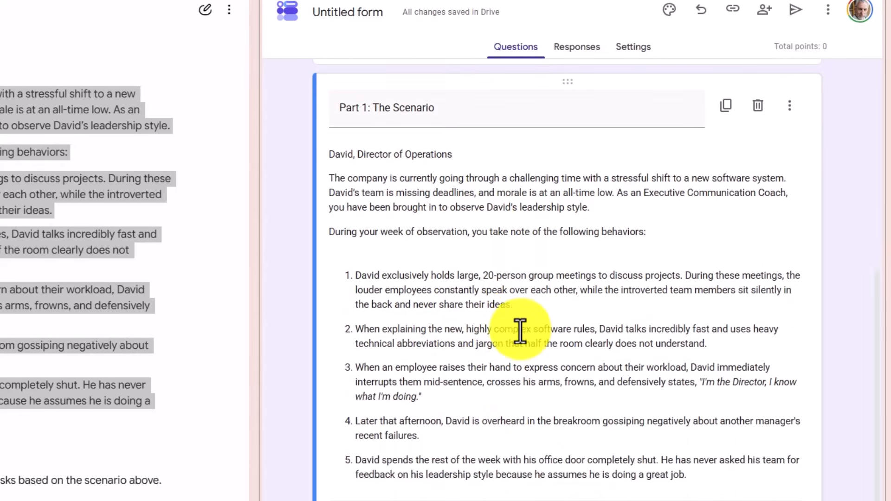
scroll(521, 331, "up", 1)
scroll(519, 332, "up", 2)
scroll(519, 331, "down", 3)
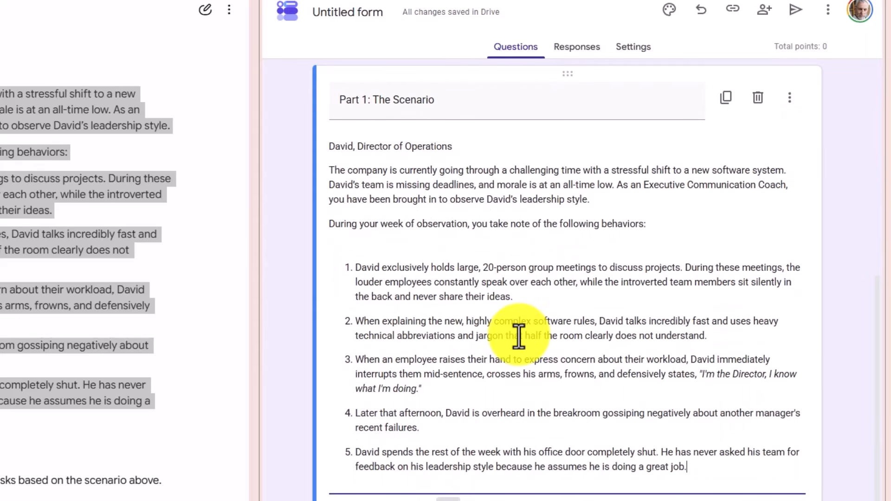
scroll(519, 336, "up", 3)
scroll(517, 338, "down", 3)
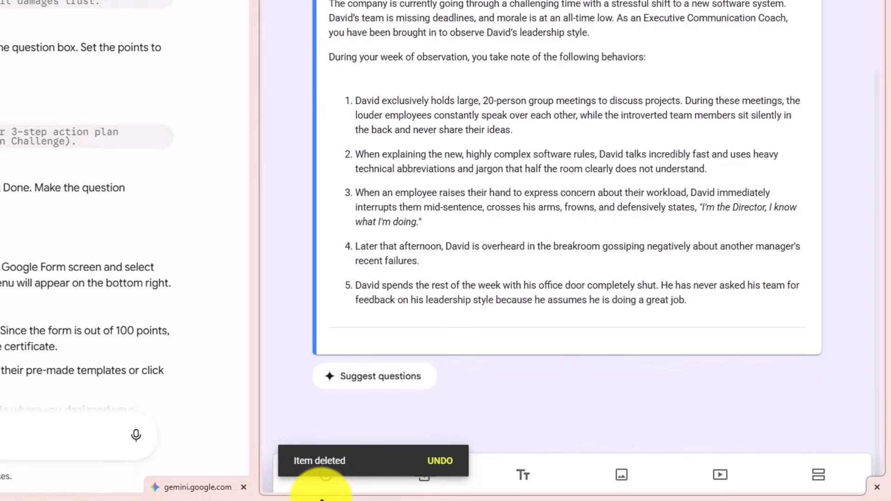
- Add a required Paragraph question using the "Task A: The Diagnostic Report" wording copied from Gemini
left_click(333, 484)
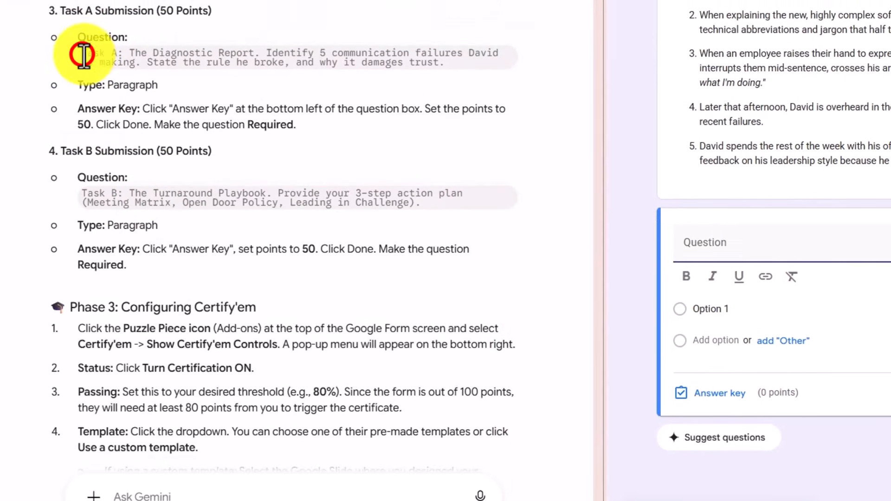
left_click_drag(82, 54, 354, 78)
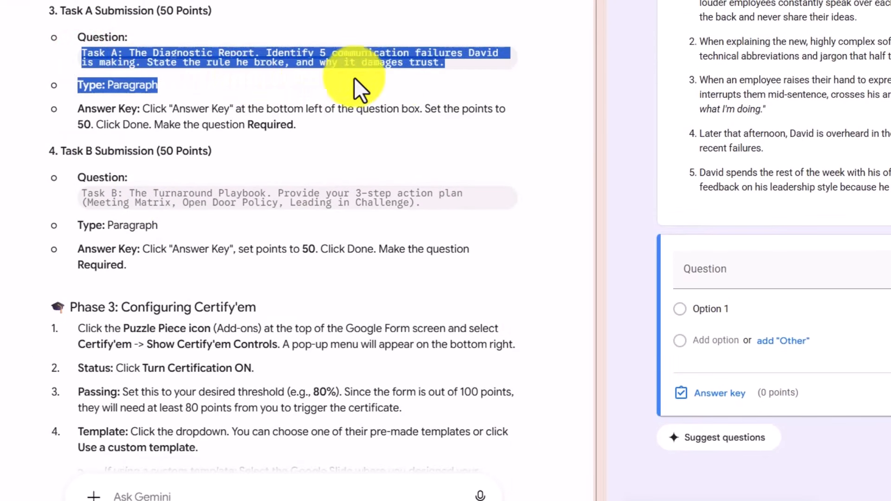
left_click_drag(445, 59, 448, 37)
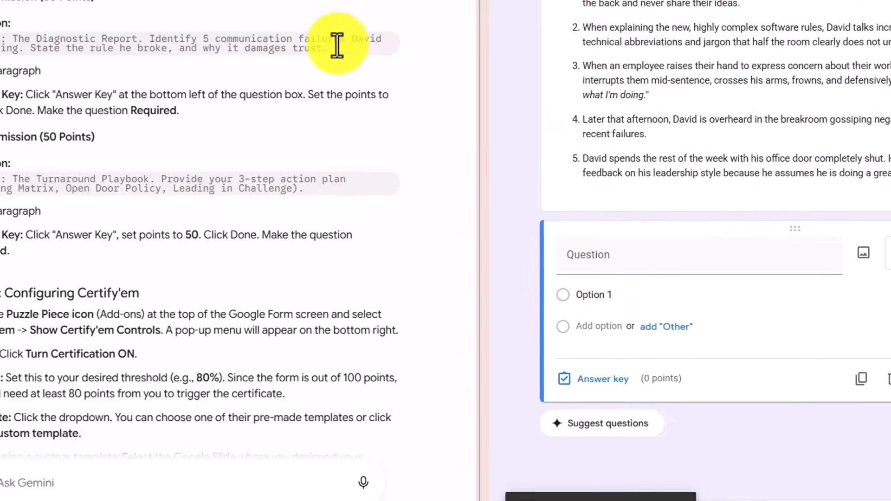
left_click(752, 204)
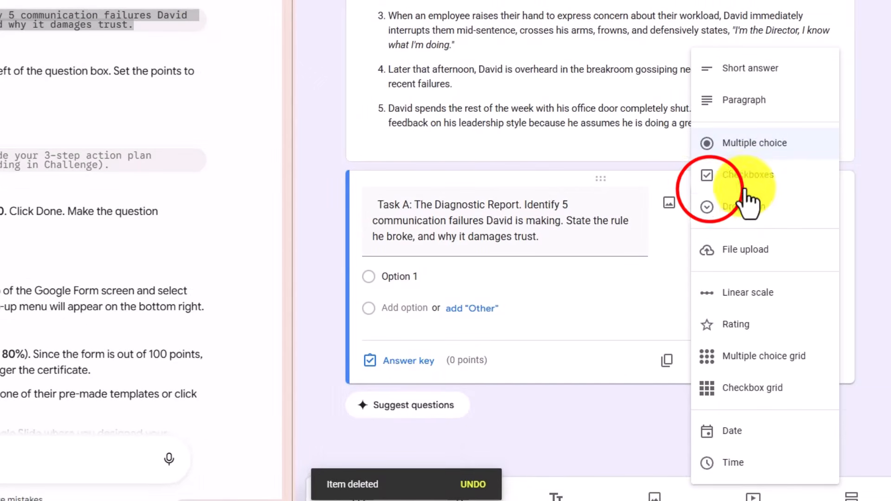
left_click(733, 100)
left_click(803, 356)
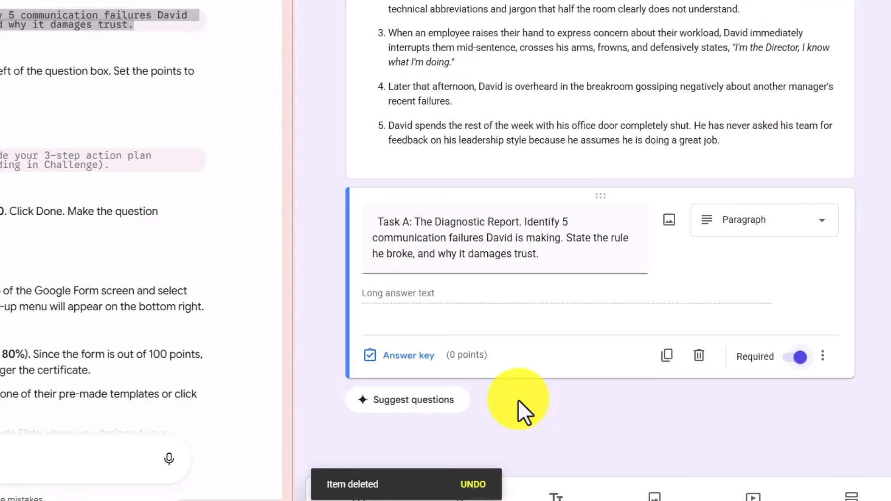
- Set the Task A question's answer key to 50 points
left_click(409, 356)
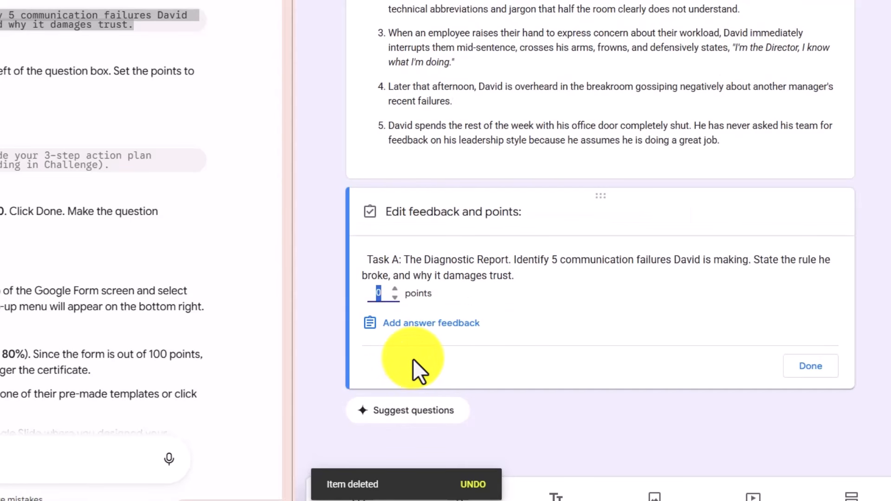
type("50")
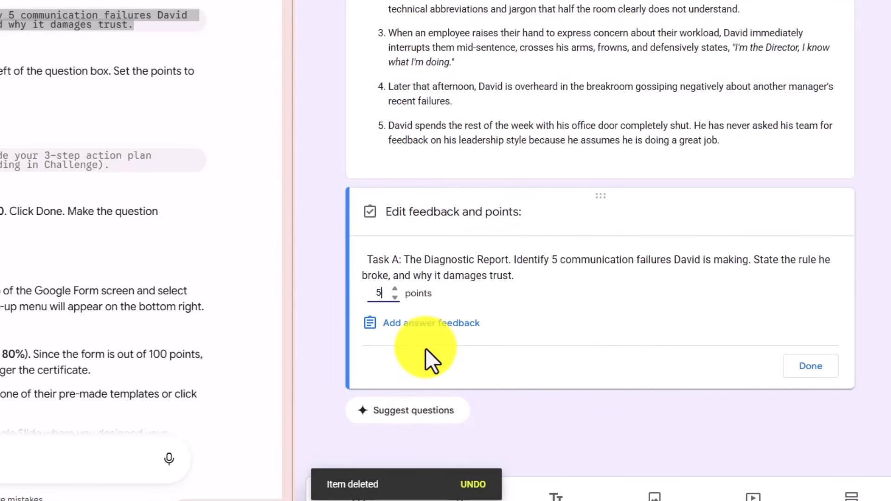
left_click(795, 367)
- Add a Paragraph question using Gemini's "Task B: The Turnaround Playbook" wording and set it to 50 points
scroll(567, 404, "down", 1)
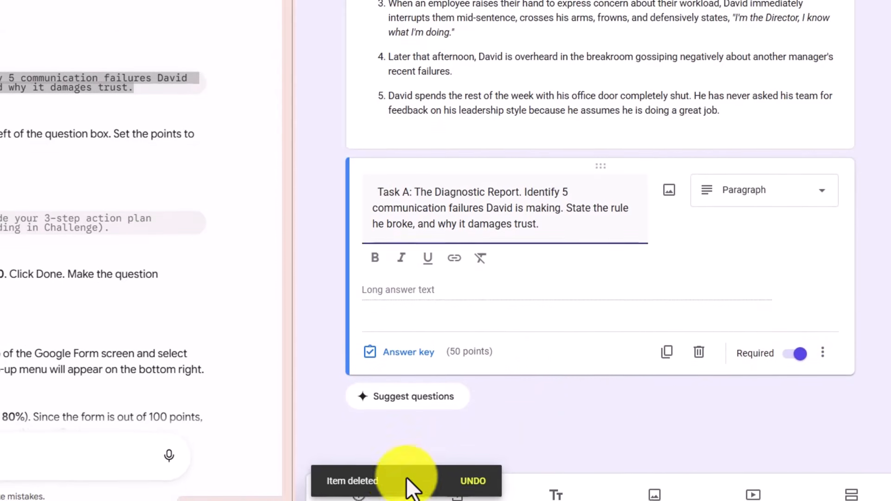
left_click(359, 497)
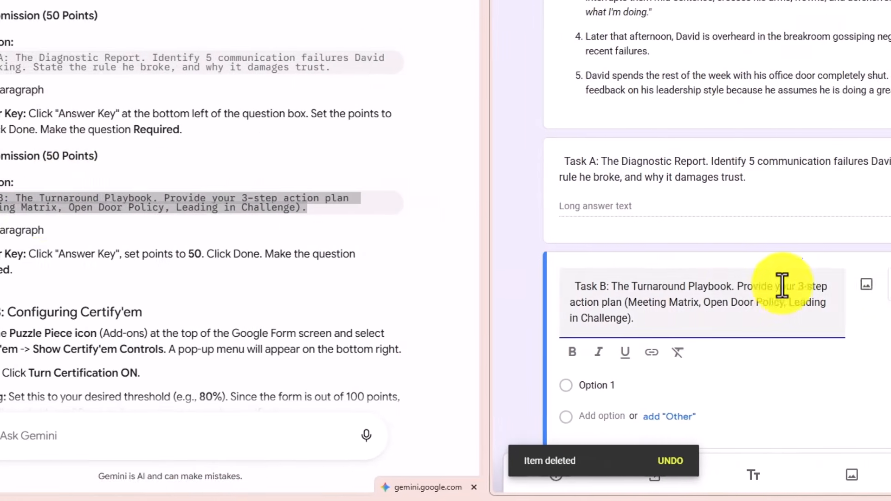
left_click(650, 285)
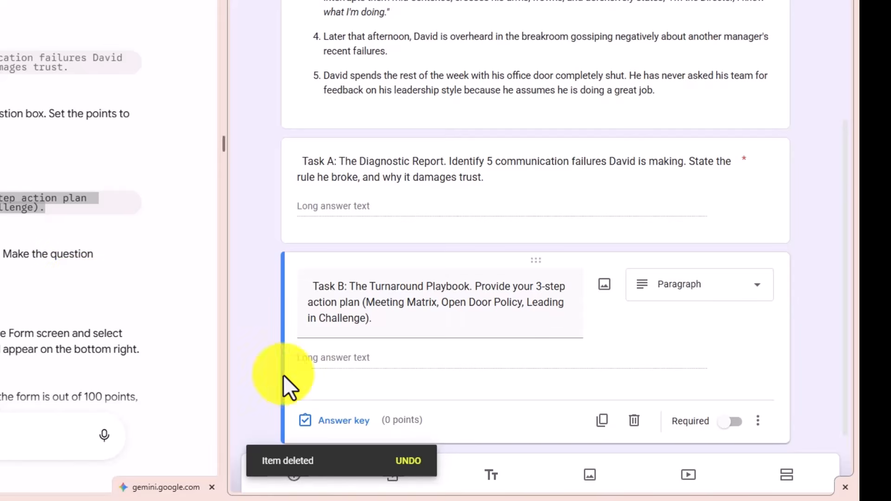
left_click(358, 420)
type("50")
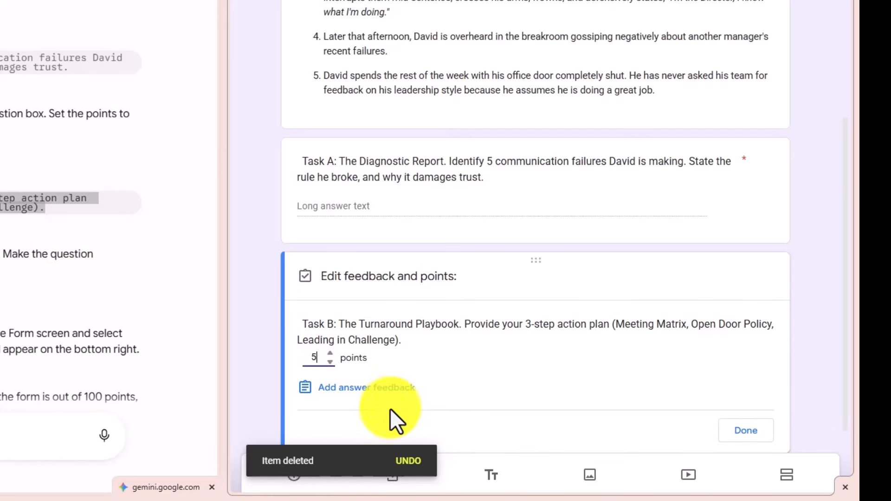
left_click(738, 432)
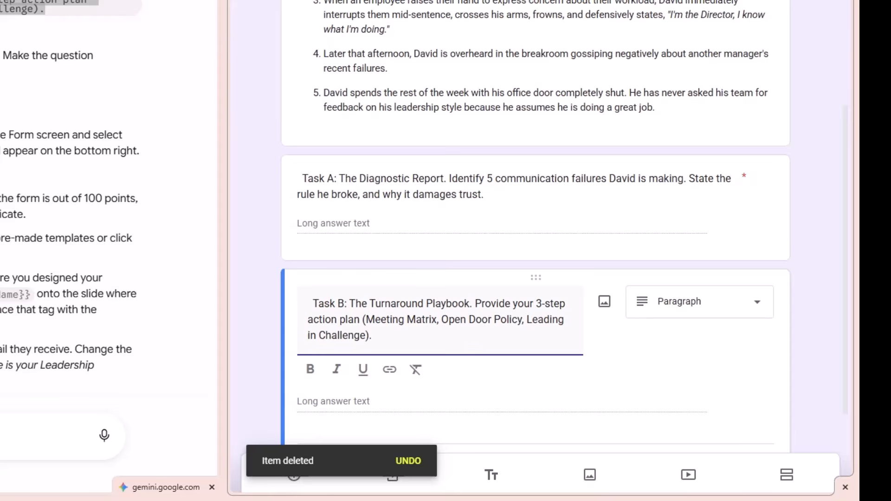
- Find the Certify'em add-on in the add-on marketplace and install it with the requested permissions
left_click(819, 1)
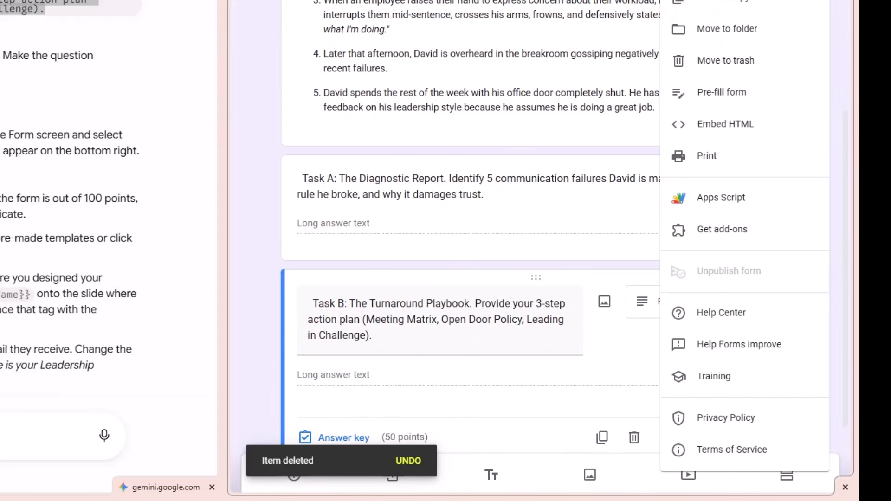
left_click(702, 230)
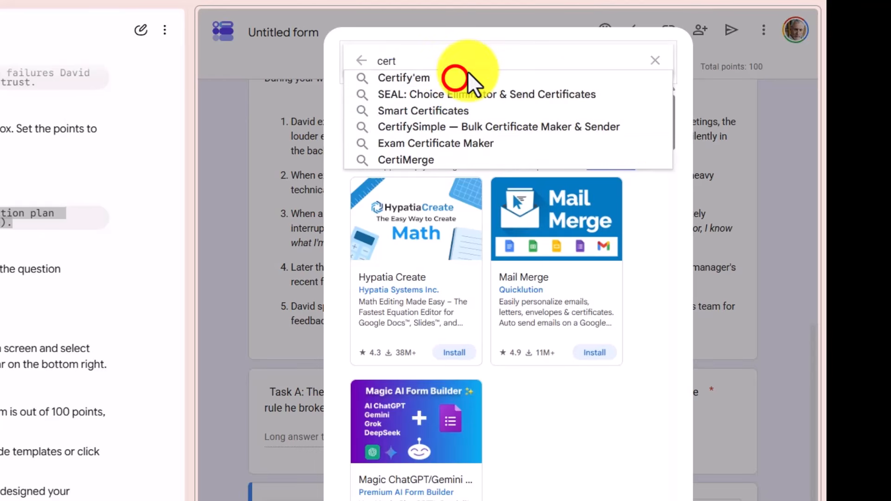
left_click(455, 78)
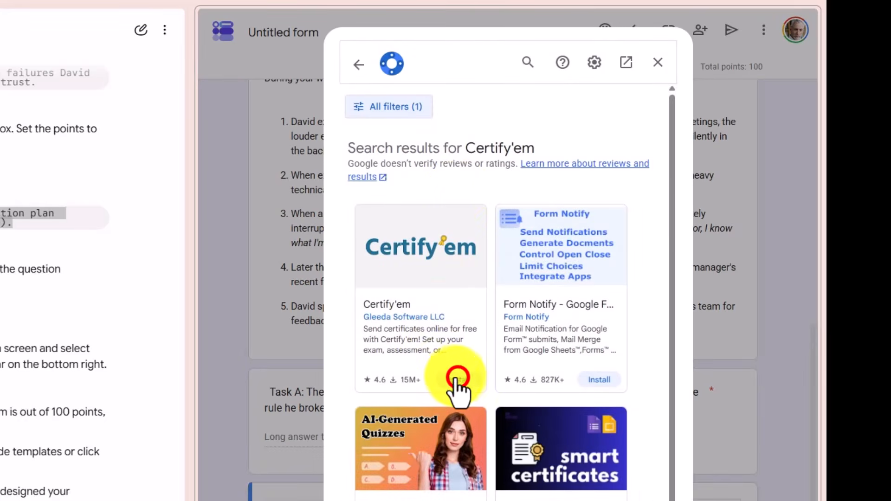
left_click(458, 380)
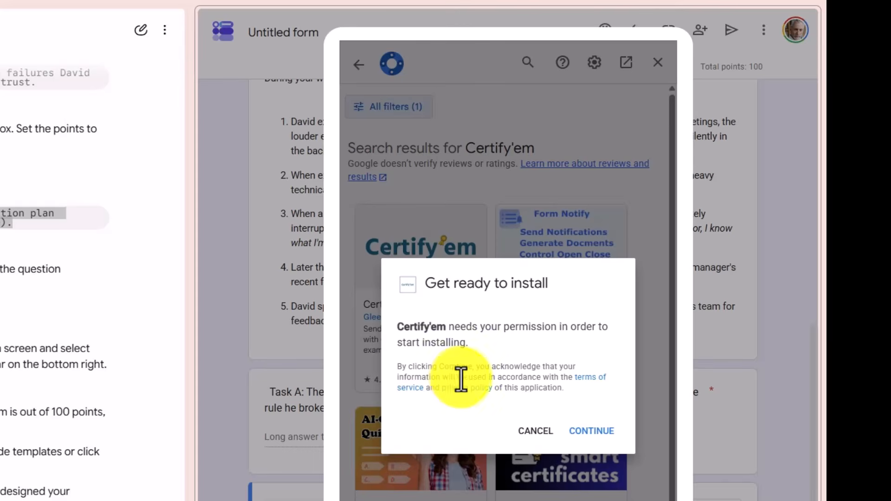
left_click(583, 431)
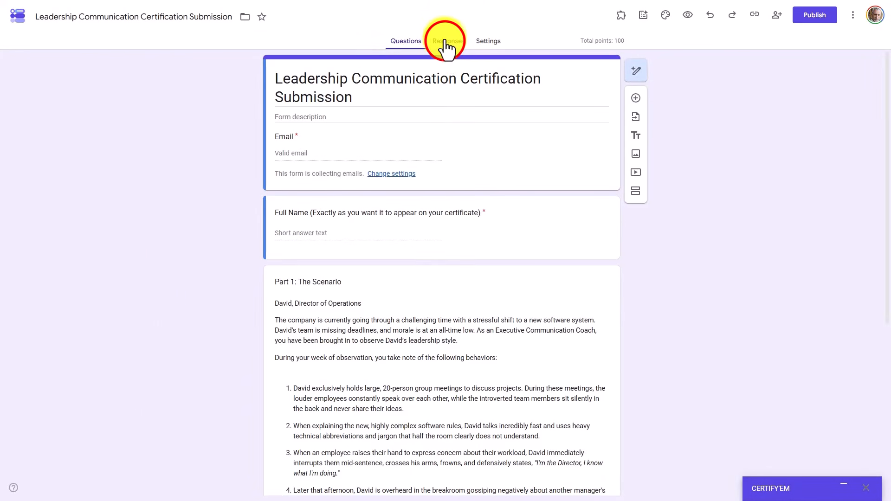
- Enable email notifications for new responses to the form
left_click(445, 41)
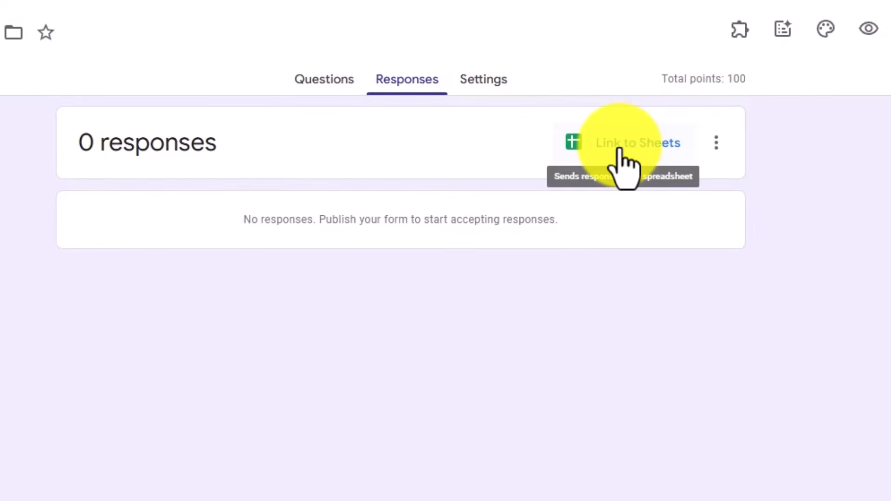
left_click(716, 140)
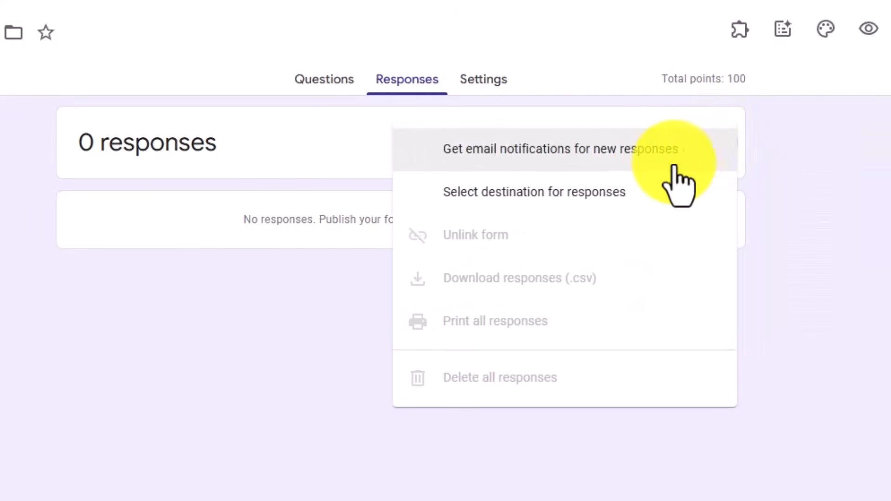
left_click(630, 155)
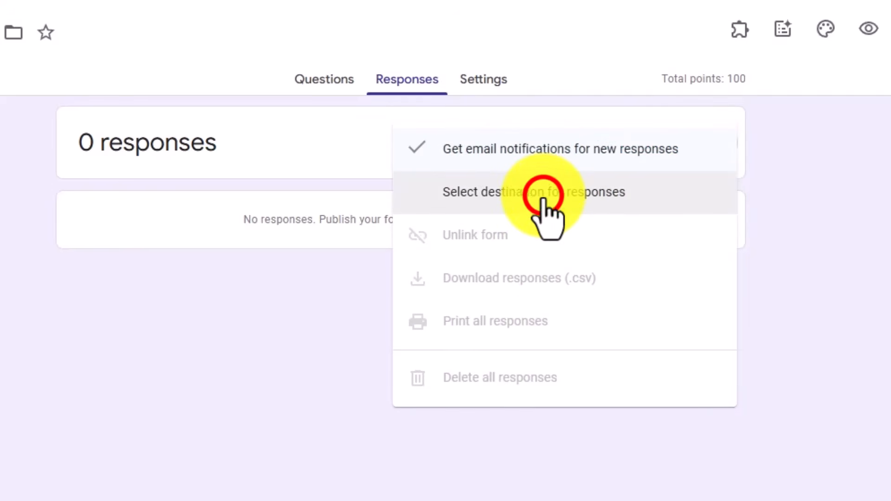
- Set a newly created spreadsheet as the destination for the form's responses and open that spreadsheet from Google Drive
left_click(544, 195)
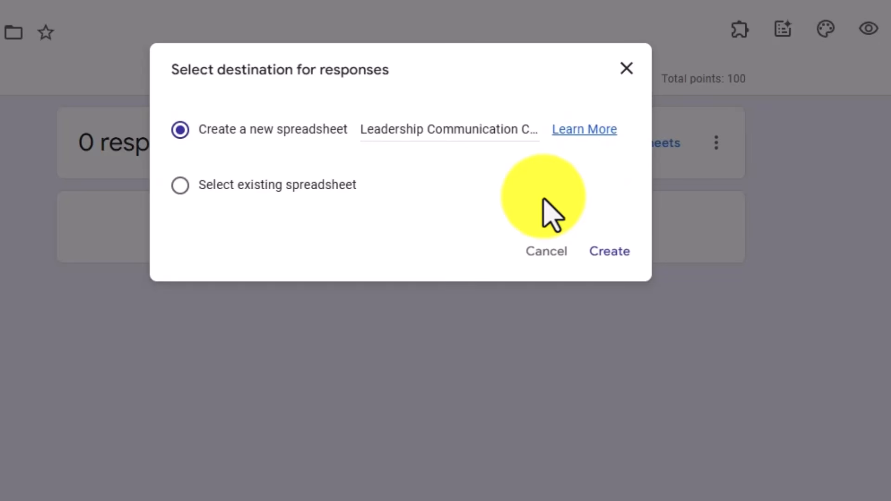
left_click(603, 251)
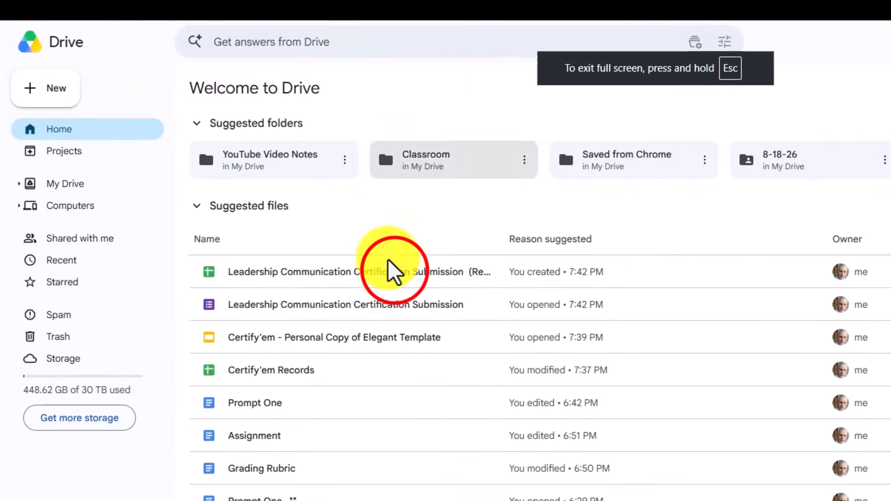
left_click(395, 271)
left_click(395, 278)
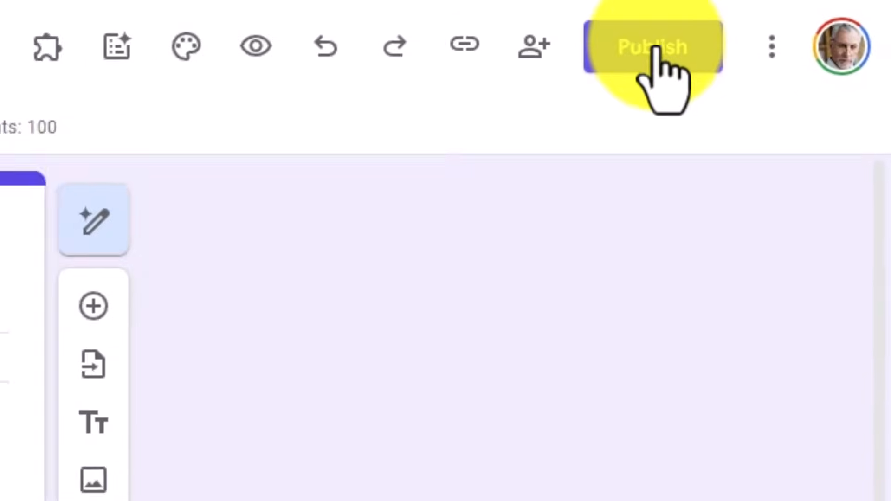
- Publish the Leadership Communication Certification Submission form for anyone with the link and copy its shortened responder link
left_click(792, 19)
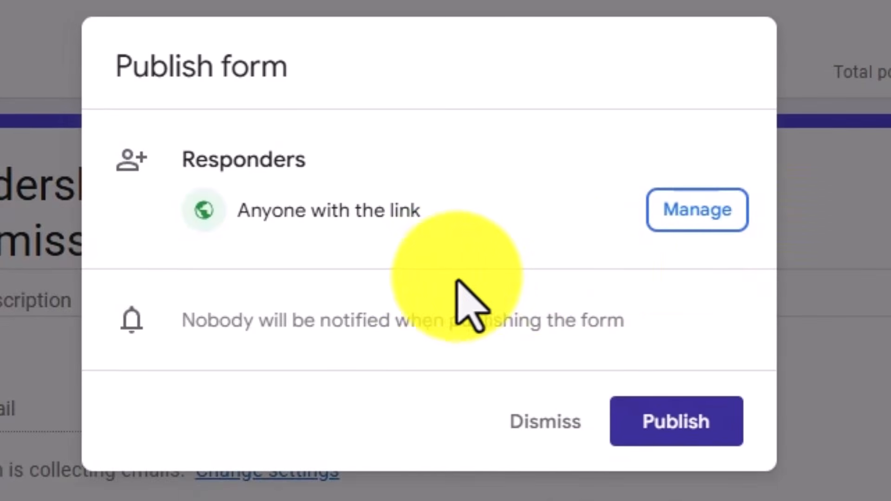
left_click(671, 422)
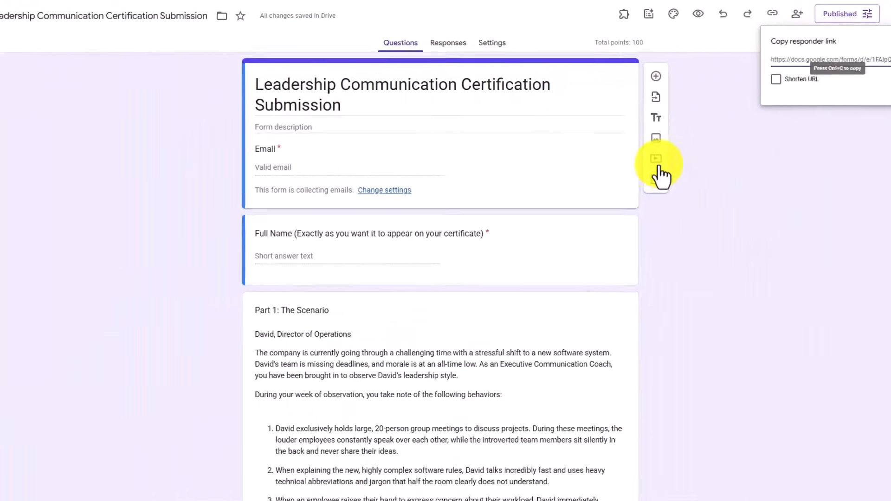
left_click(743, 74)
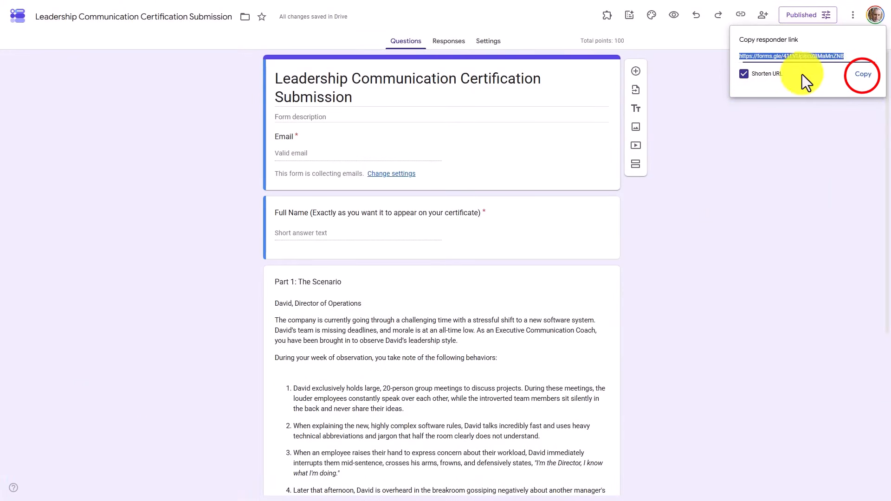
left_click(862, 76)
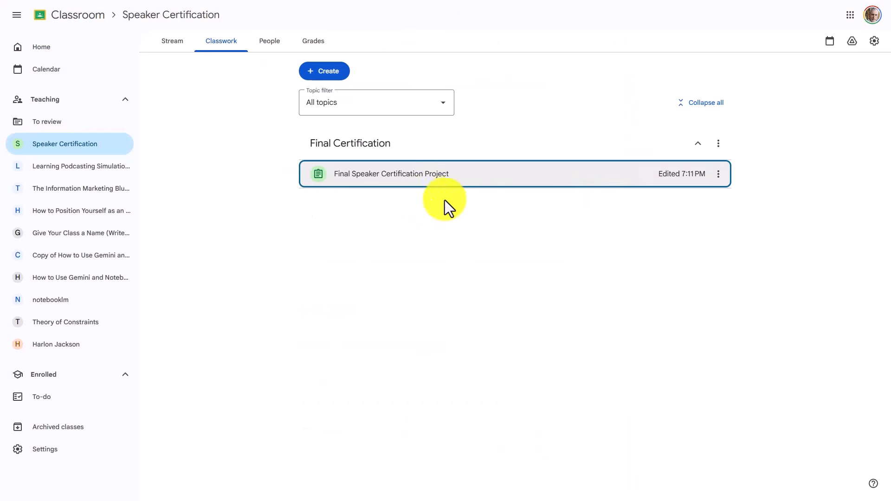
- In Google Classroom, post a material titled "Submit here" under Final Certification with the Leadership Communication Certification Submission form attached from Drive
left_click(431, 176)
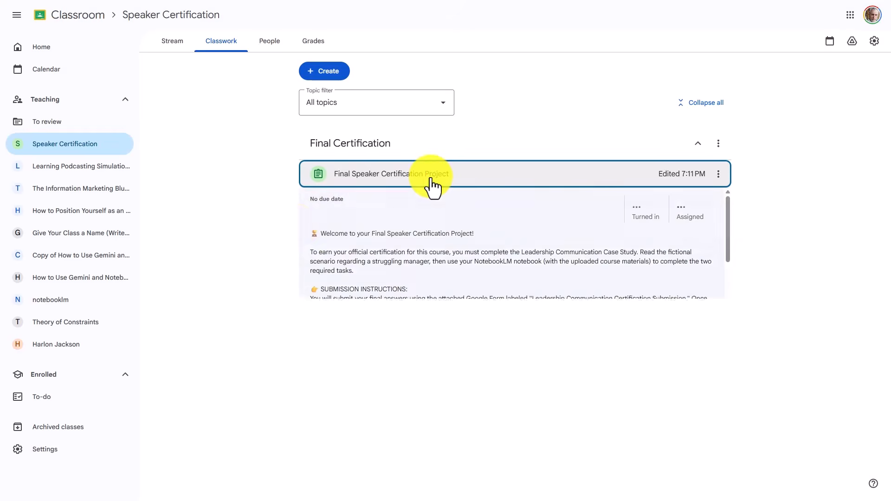
left_click(276, 236)
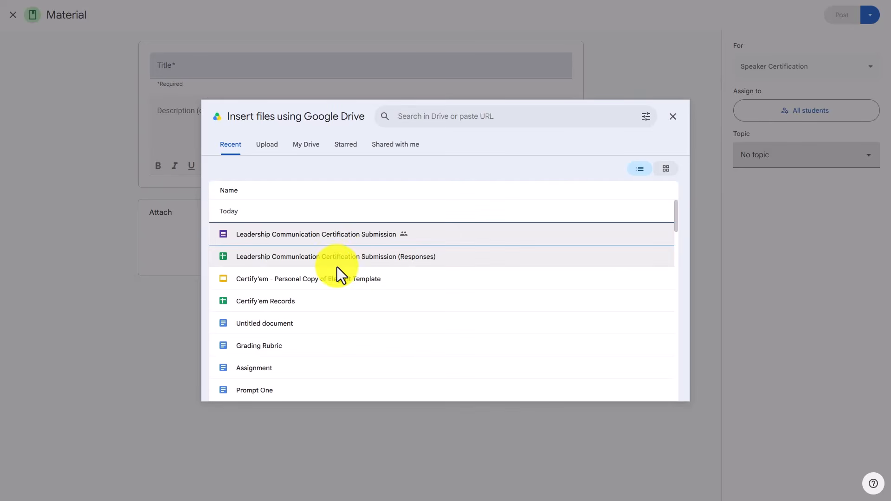
left_click(338, 232)
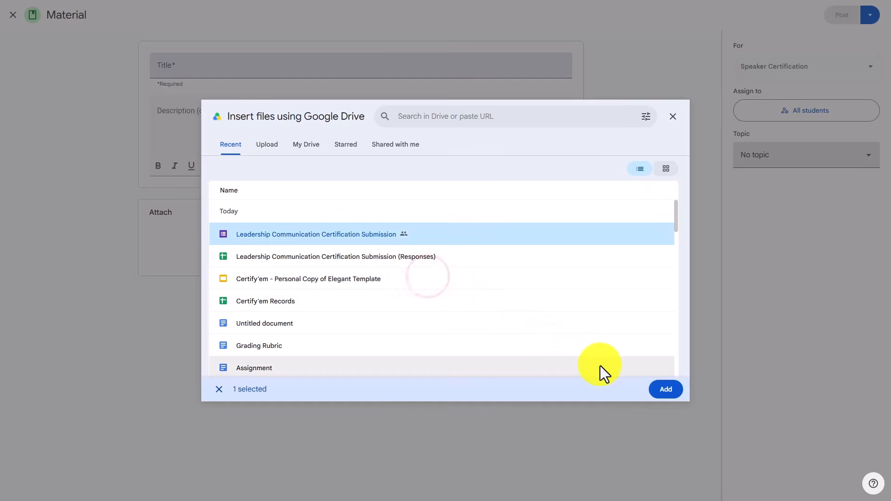
left_click(667, 388)
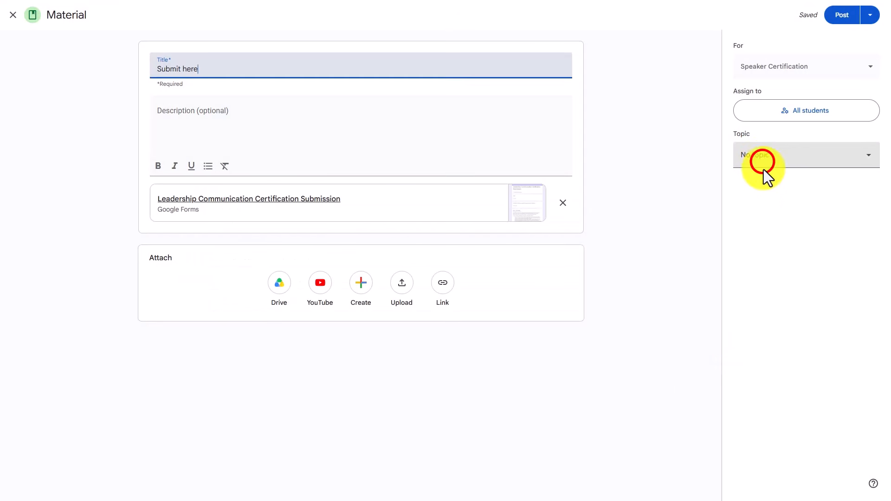
left_click(764, 169)
left_click(764, 227)
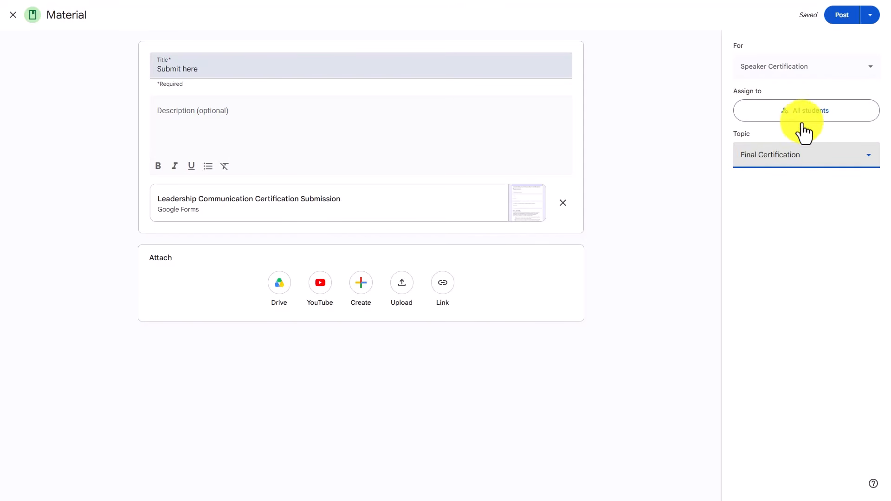
left_click(840, 14)
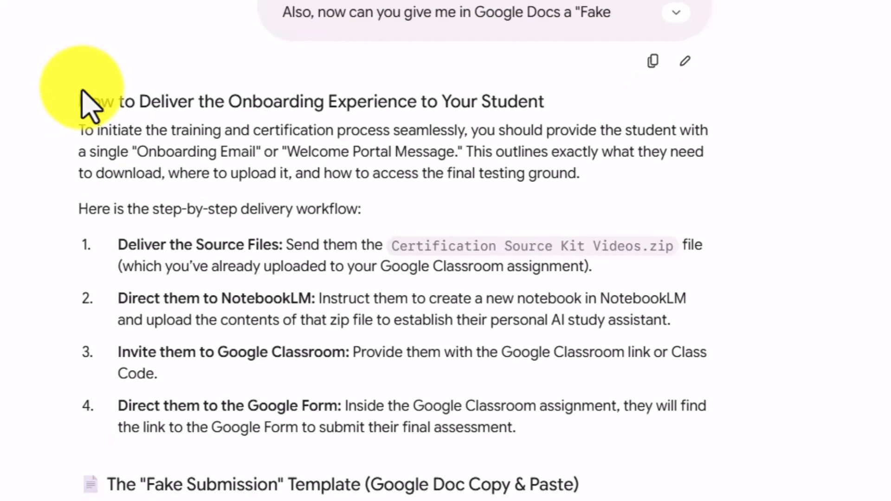
- Switch to Gemini and examine the student onboarding delivery workflow together with the full prompt that requested it
scroll(111, 137, "up", 2)
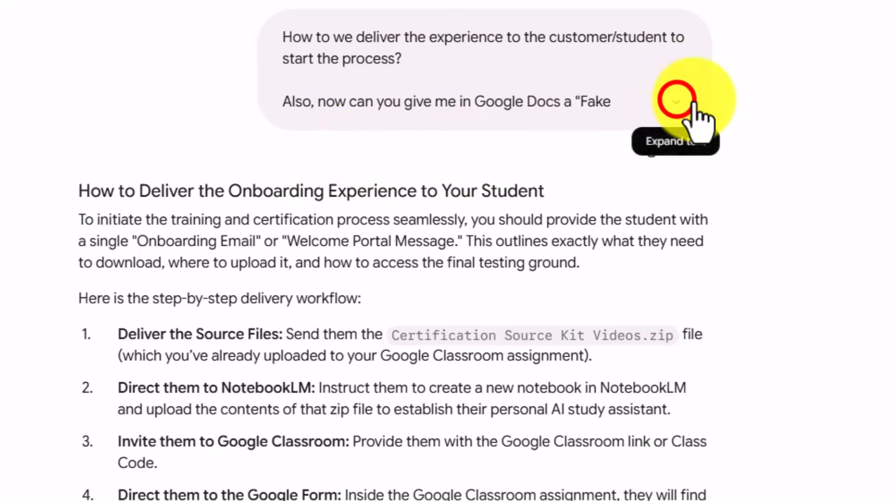
left_click(677, 101)
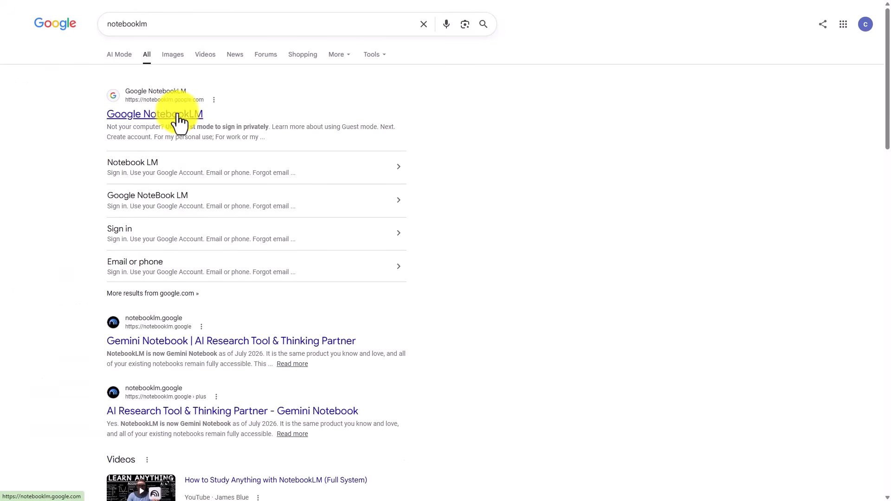
- Open Google NotebookLM from the Google search results and start a new notebook
left_click(180, 116)
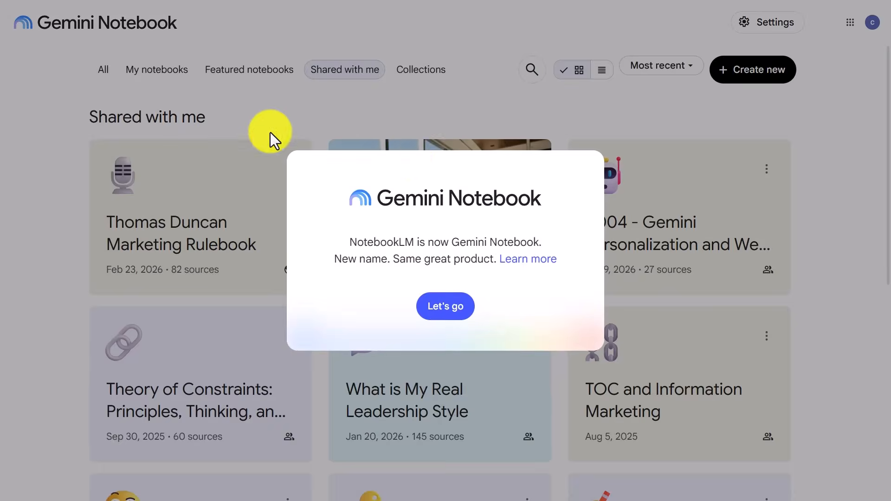
left_click(732, 80)
left_click(728, 78)
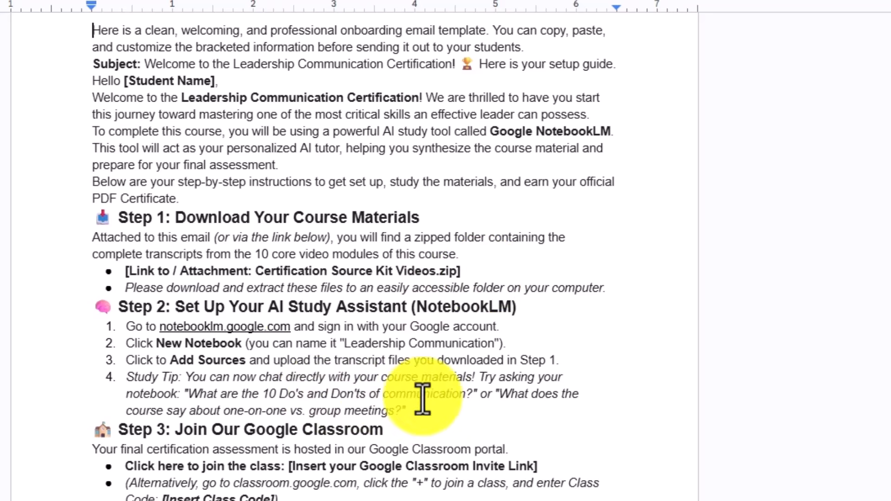
- Examine the Study Tip text under Step 2 of the onboarding email template in Google Docs
left_click(189, 380)
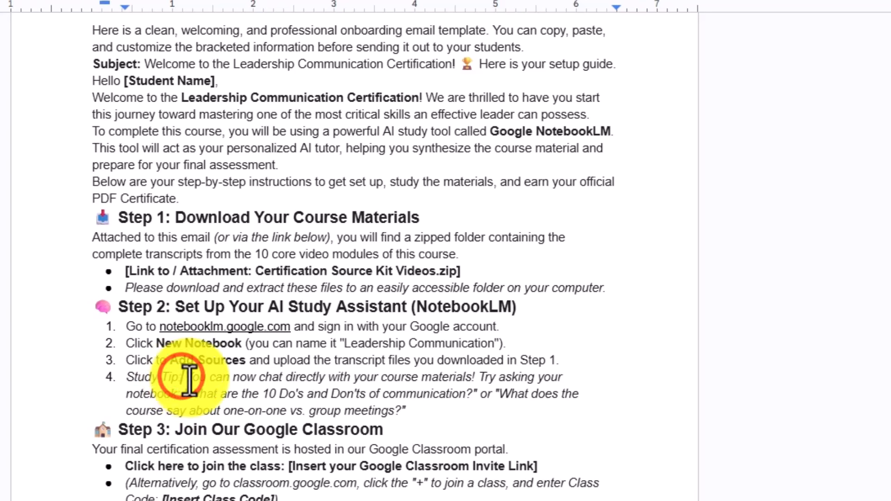
left_click_drag(185, 377, 429, 415)
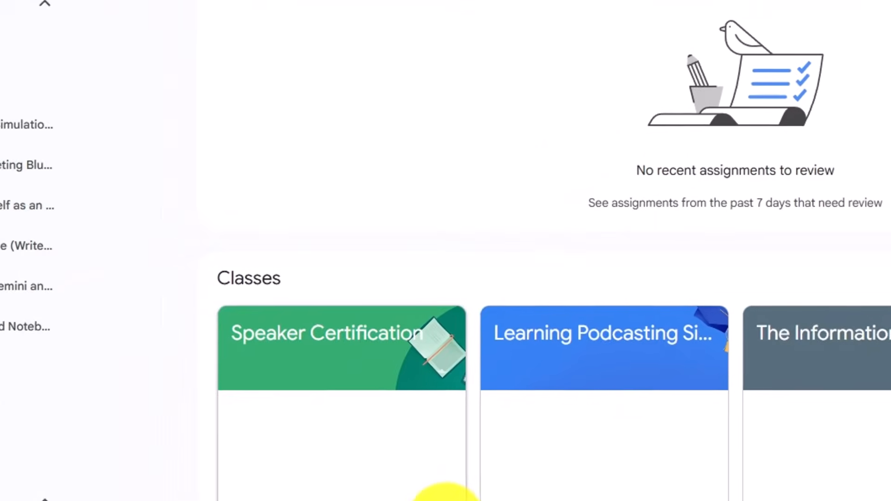
- Join the Speaker Certification class in Google Classroom as a student
left_click(446, 442)
left_click(501, 312)
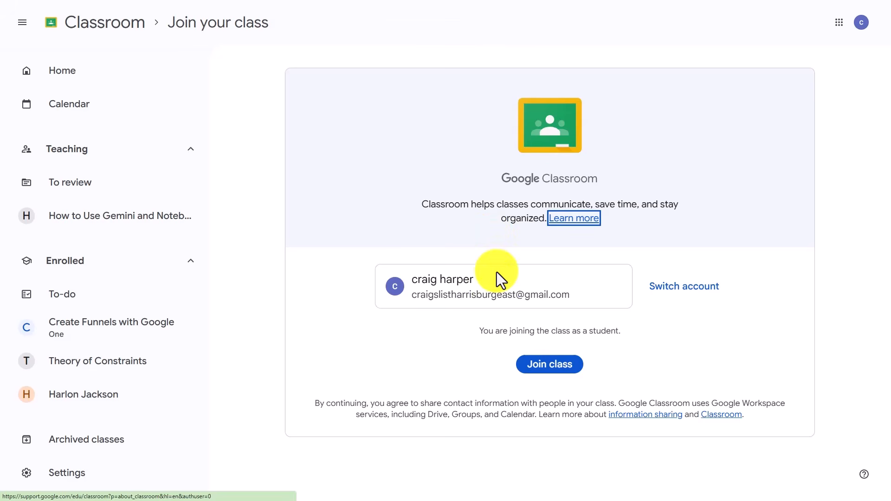
left_click(554, 366)
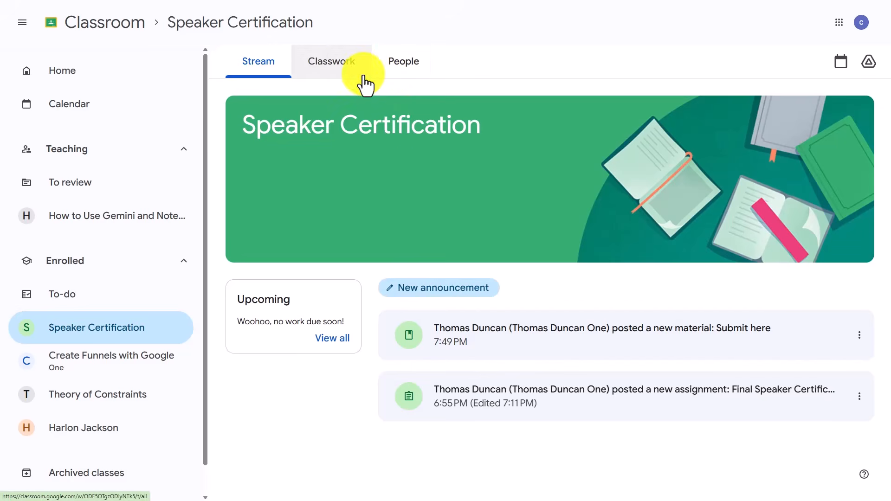
- Read the Final Speaker Certification Project instructions in the class's coursework from the student's view
left_click(339, 69)
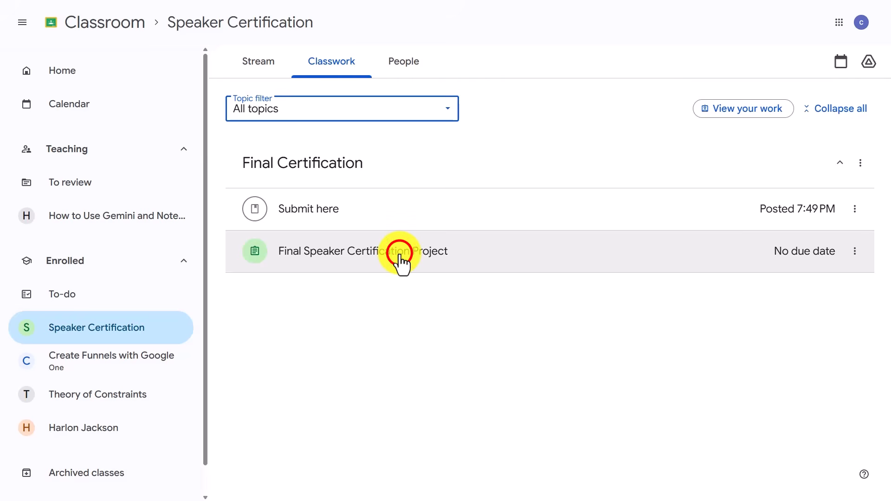
left_click(400, 254)
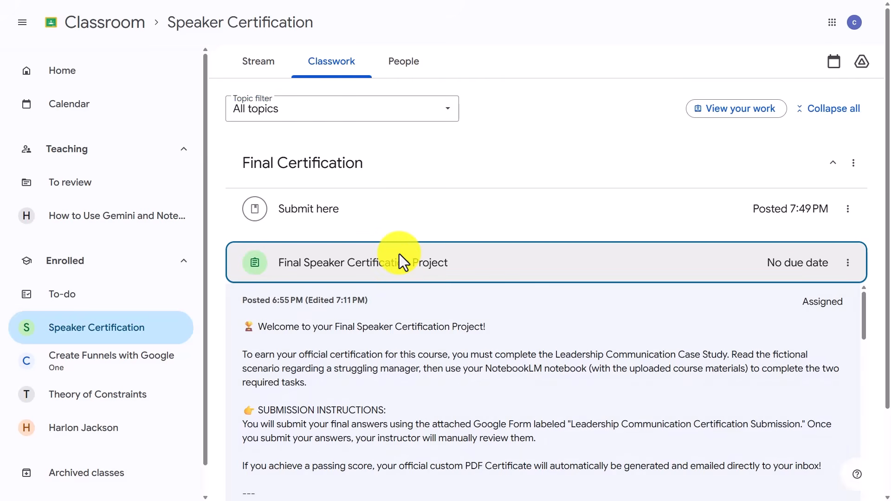
scroll(399, 254, "down", 10)
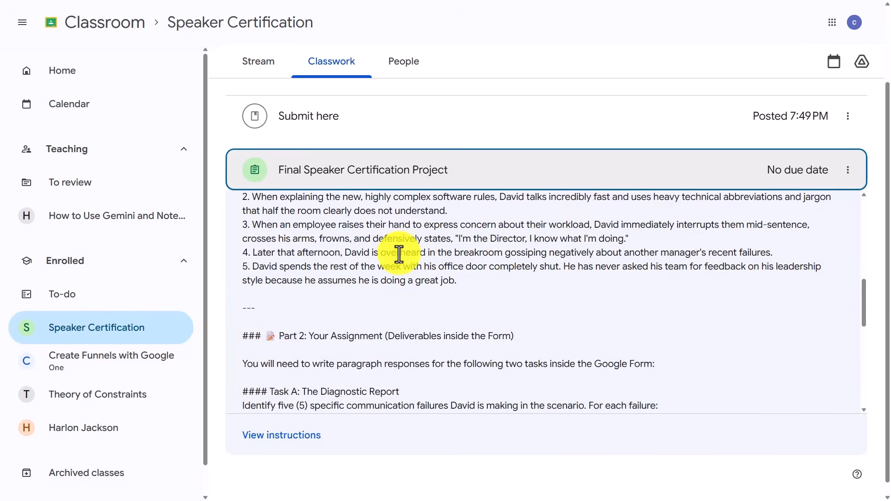
scroll(399, 254, "down", 5)
- Open the submission form attached to the "Submit here" material and enter "Test Student Account" as the full name
left_click(316, 117)
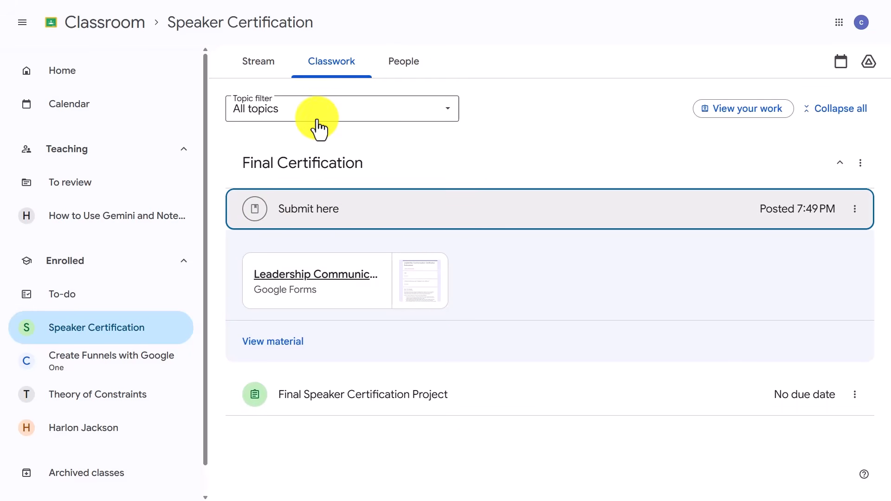
left_click(342, 277)
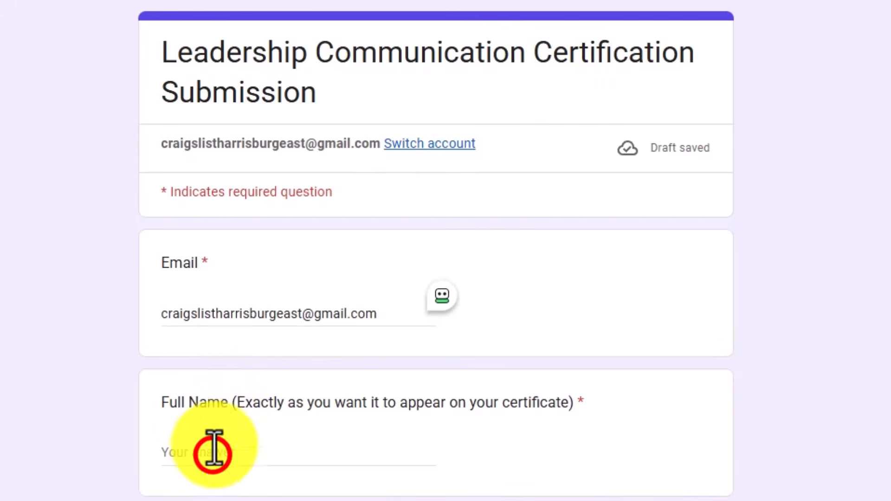
left_click(213, 453)
type("Test Student Account")
scroll(338, 458, "down", 5)
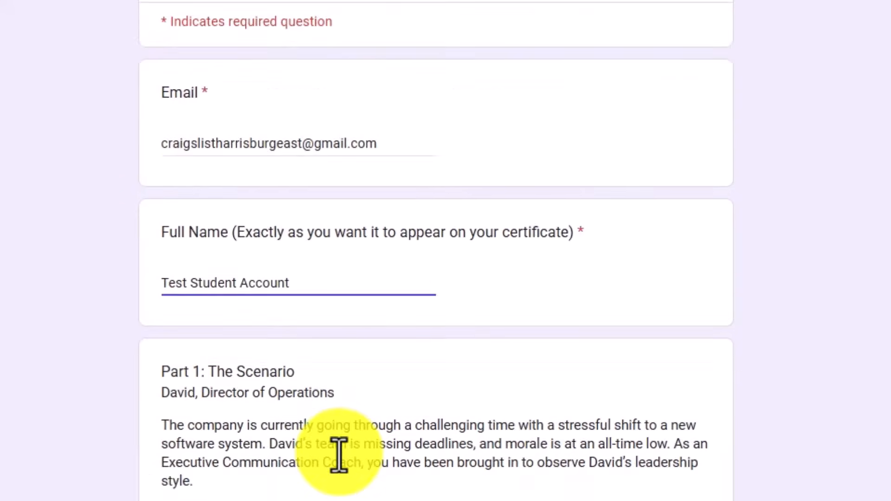
scroll(335, 457, "down", 4)
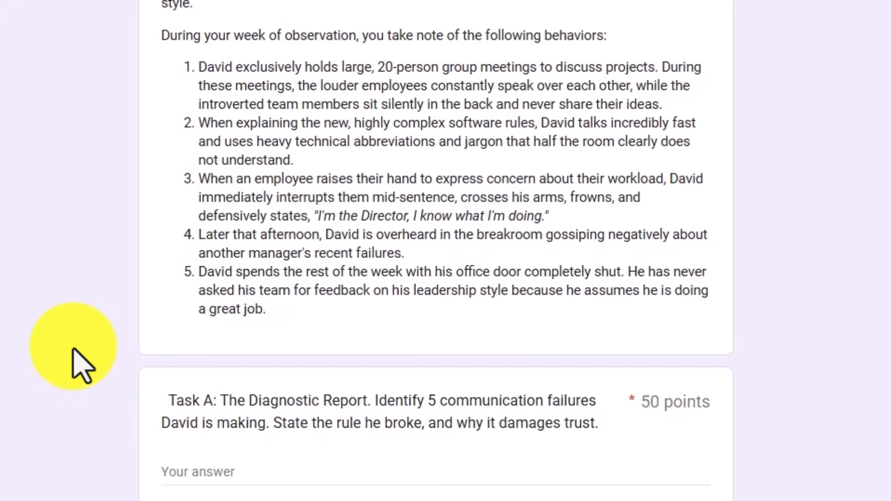
- Fill in the form's Task A and Task B answers with the corresponding sample responses copied from Gemini
left_click(799, 246)
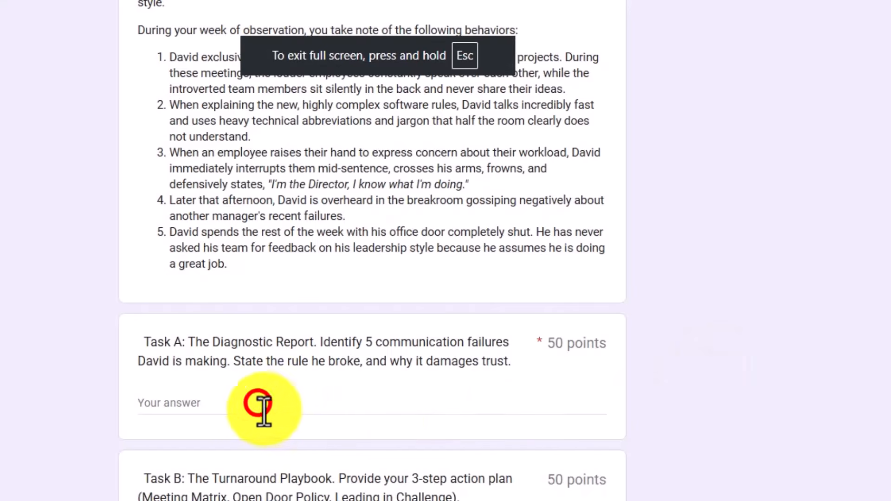
left_click(258, 404)
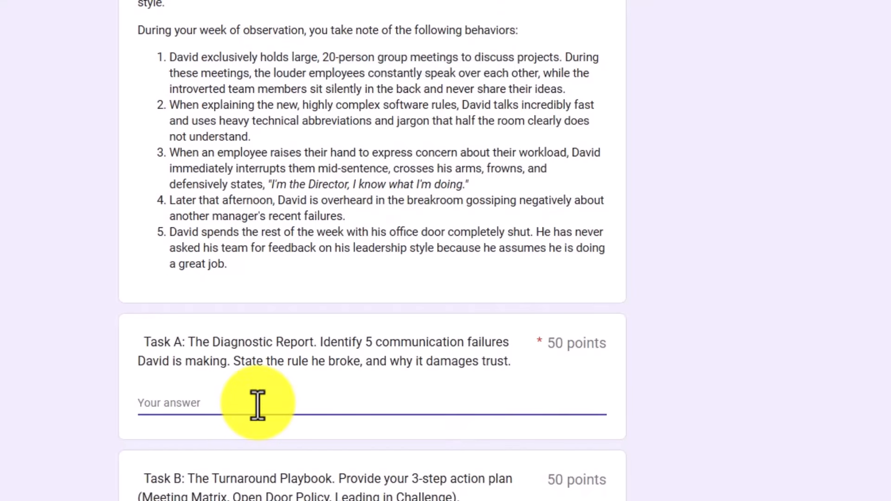
key("ctrl+v")
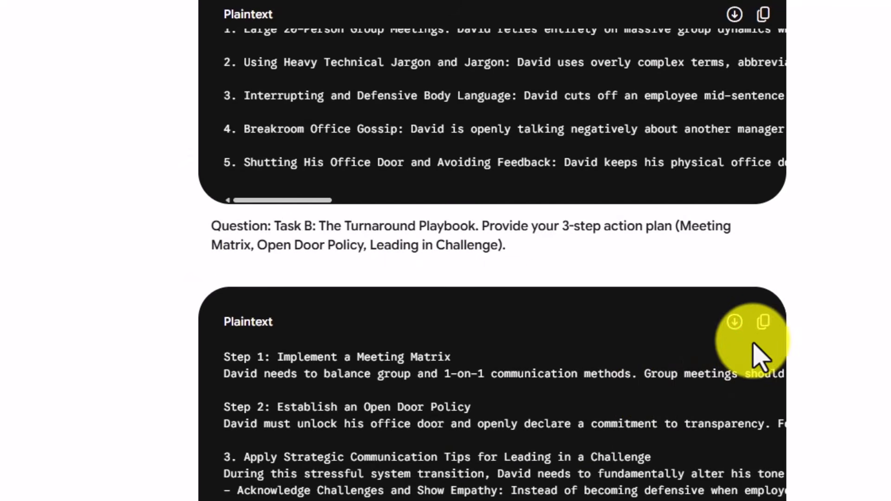
left_click(762, 327)
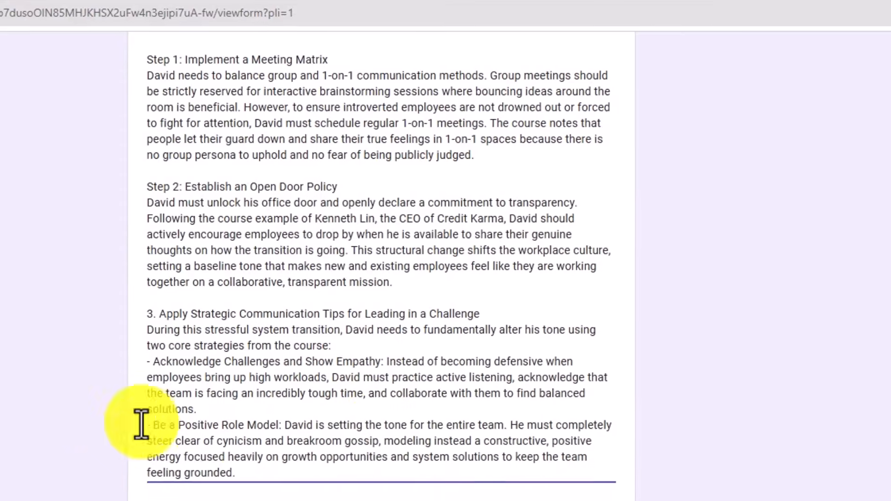
- Request a copy of the responses and submit the completed form
scroll(199, 376, "down", 3)
left_click(151, 411)
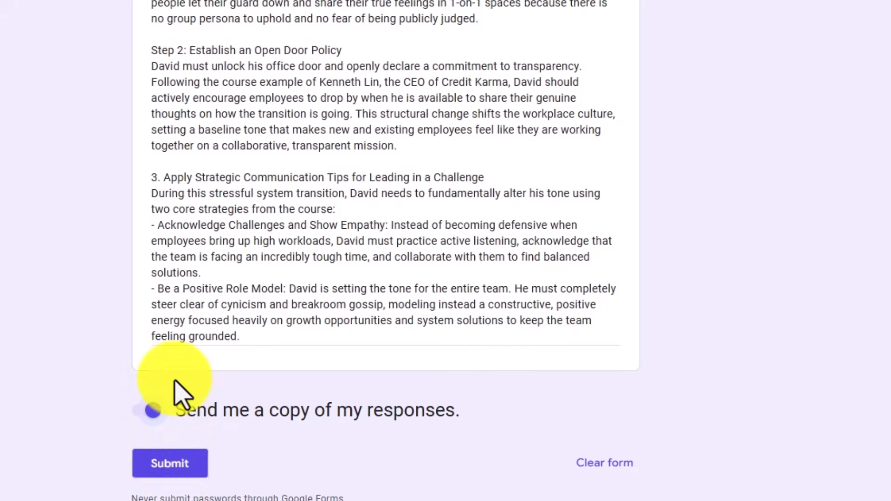
left_click(182, 466)
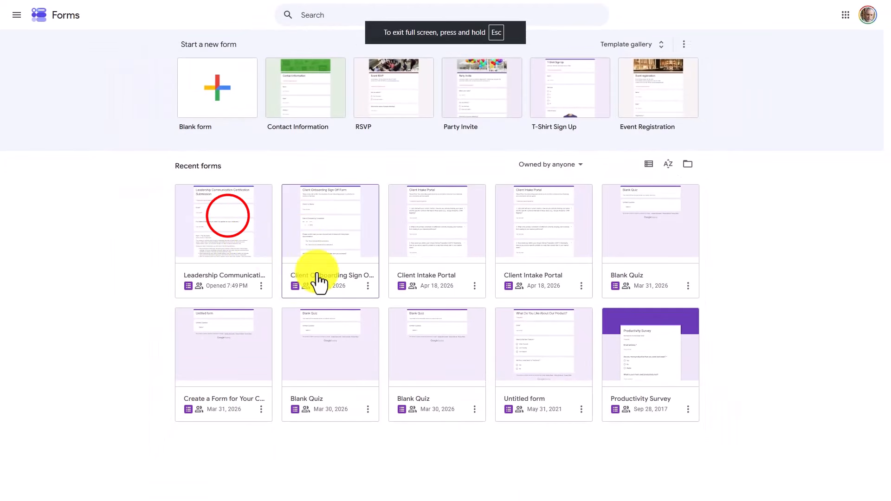
- Open the submission form's responses as the instructor and grade the Task A and Task B answers 50 points each
left_click(228, 216)
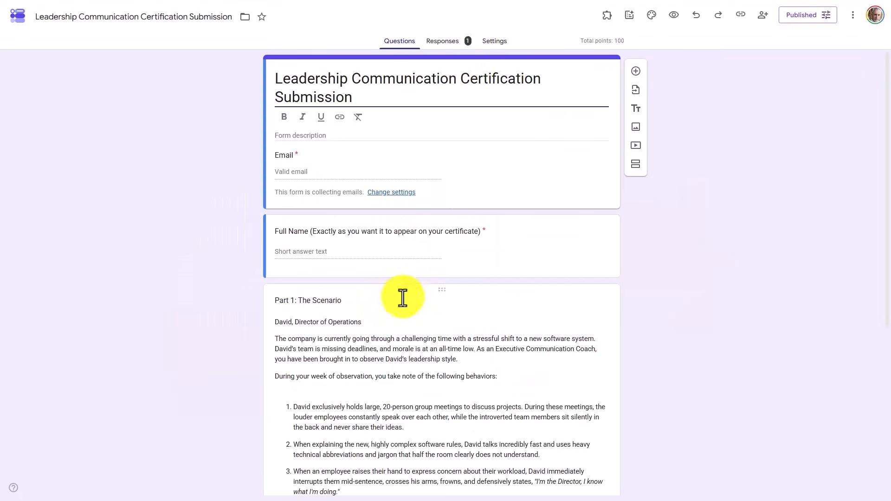
left_click(446, 45)
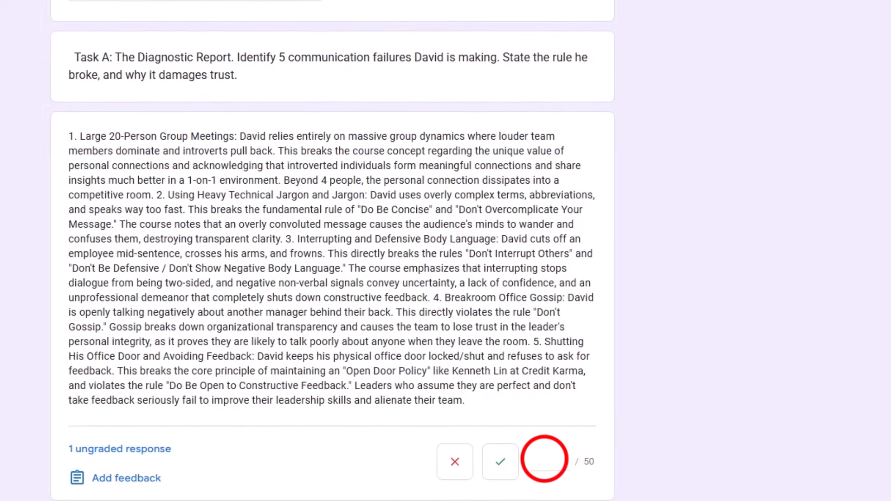
type("50")
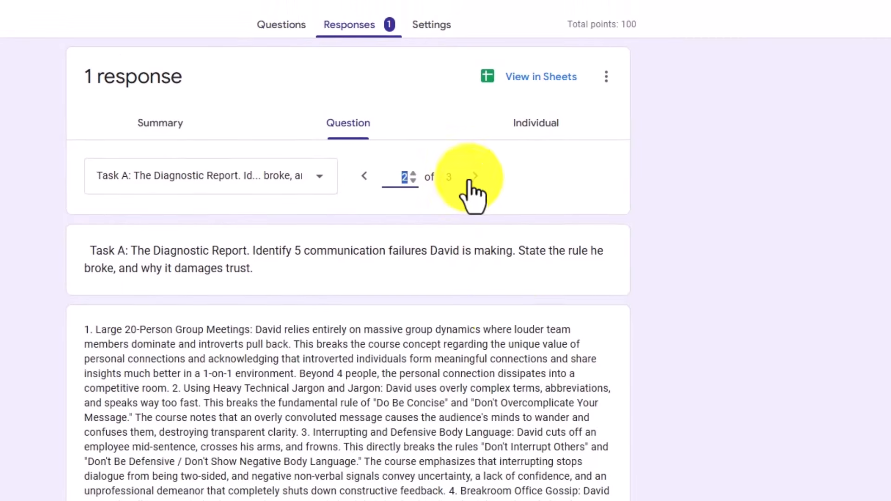
left_click(472, 176)
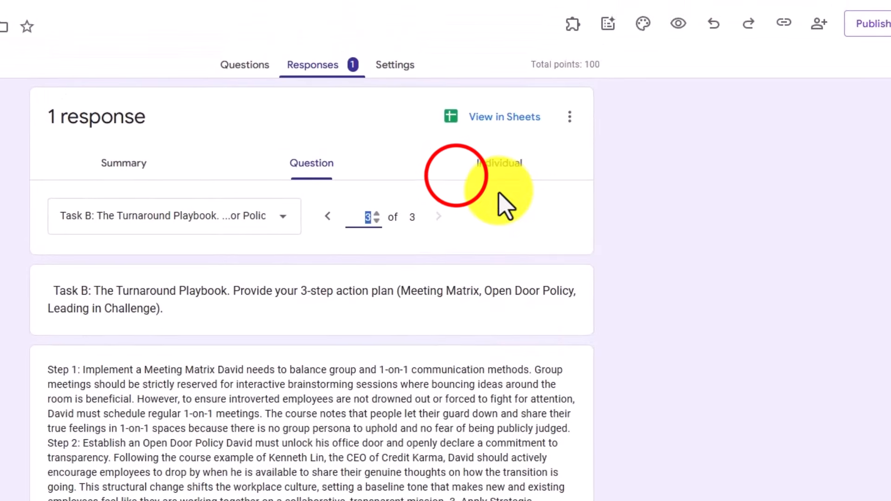
- Release the individual response's score to the respondent by email
left_click(503, 177)
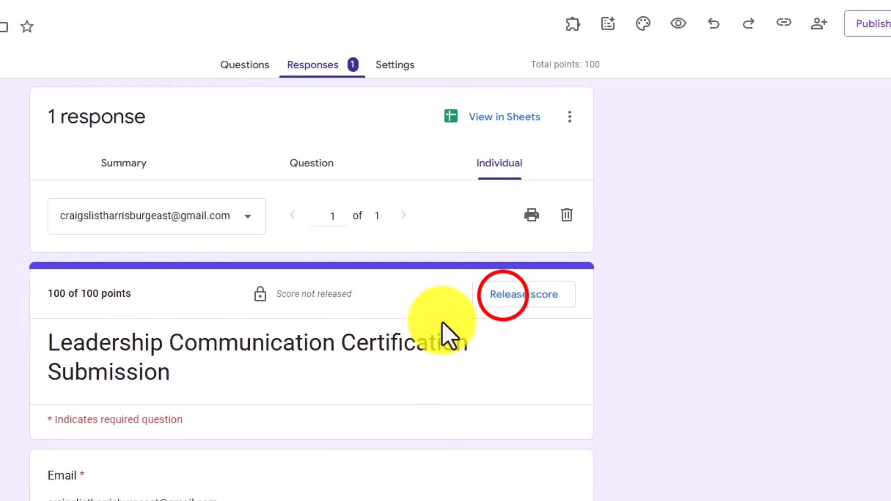
left_click(503, 296)
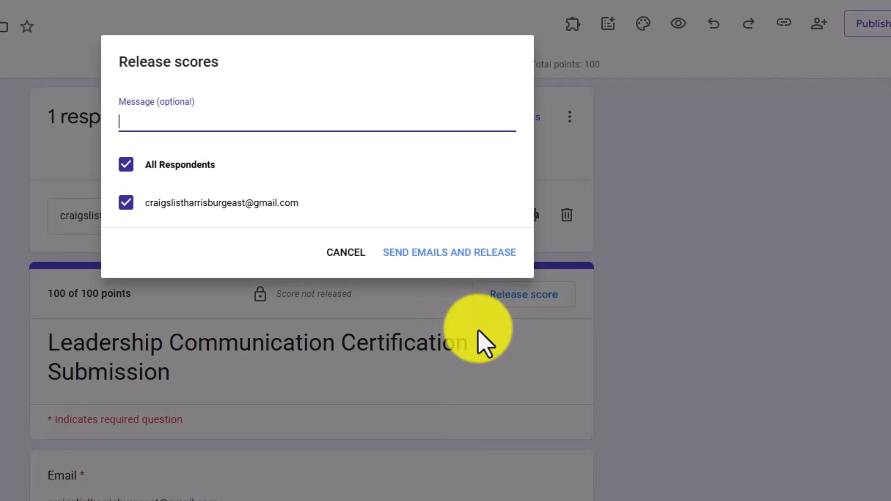
left_click(428, 253)
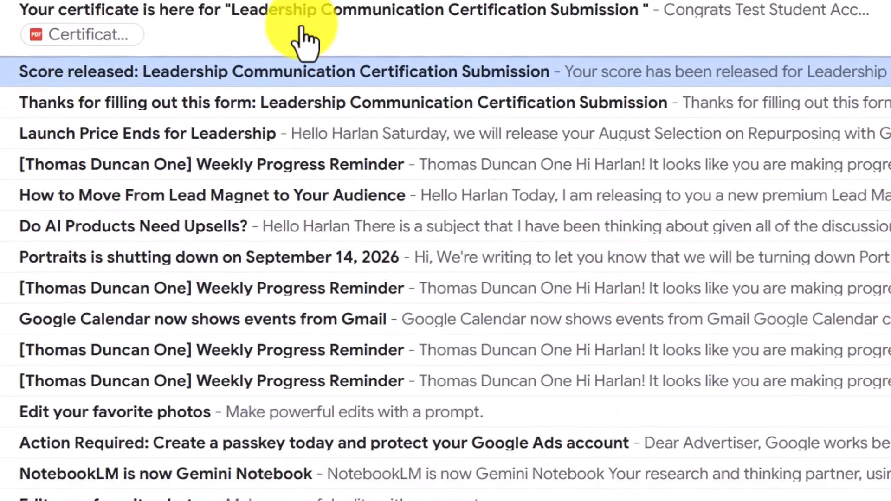
- Switch to the student's Gmail inbox and open the PDF certificate attached to the certificate email
left_click(126, 37)
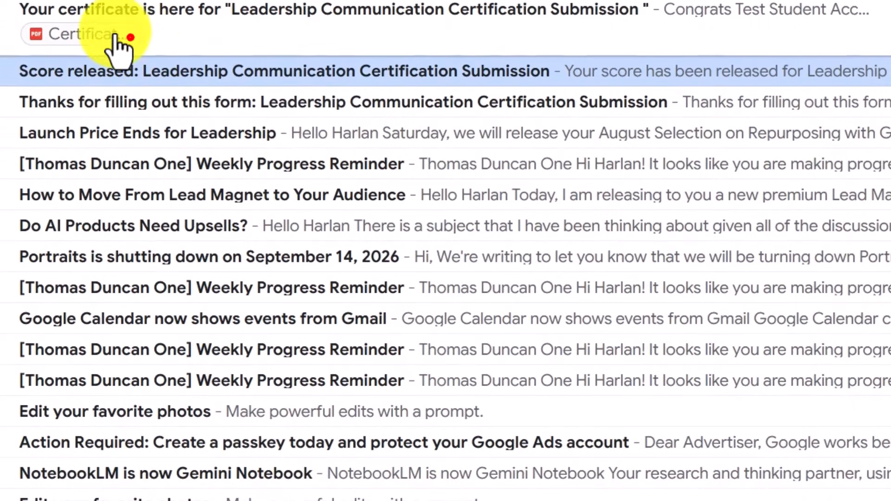